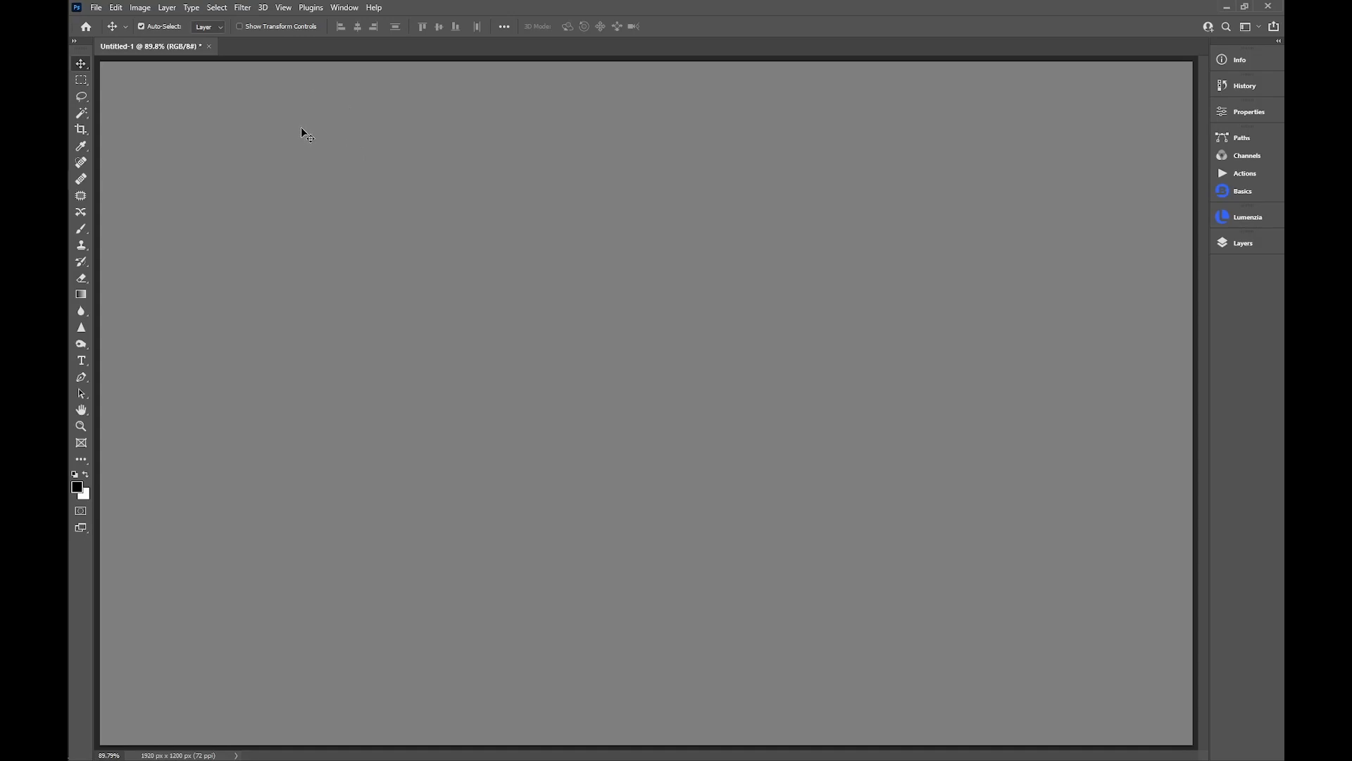
# Step: Make a new rectangular marquee selection in the upper-left part of the canvas and preview it in Quick Mask mode
pyautogui.click(84, 78)
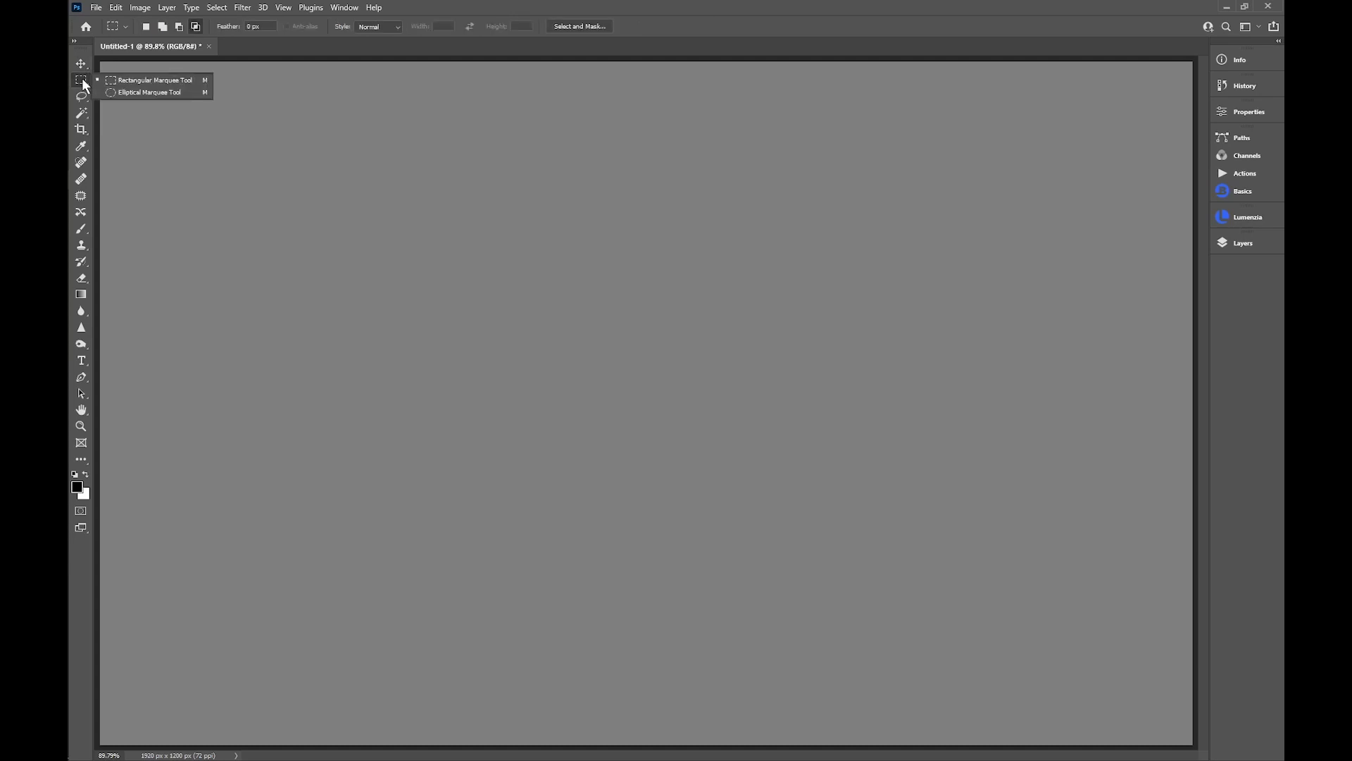
pyautogui.click(124, 75)
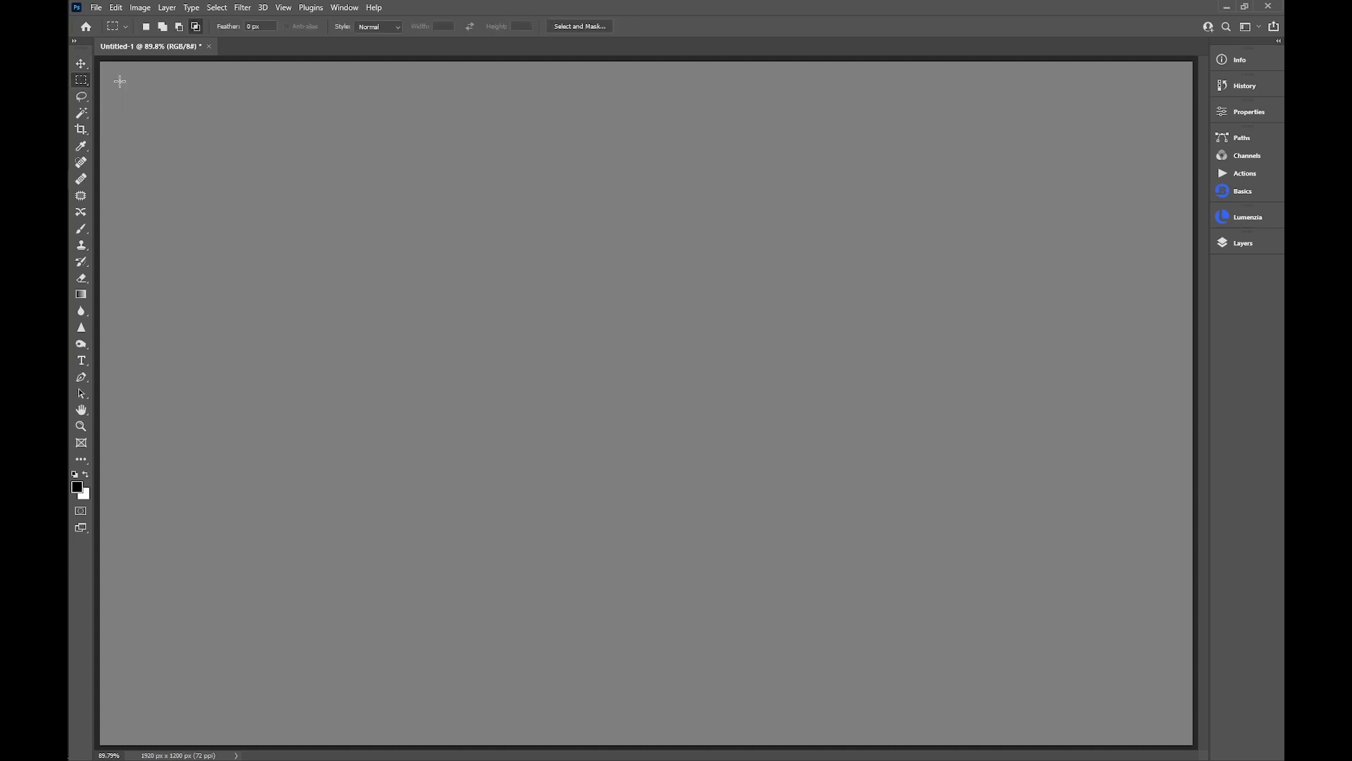
pyautogui.click(146, 27)
pyautogui.moveTo(212, 136); pyautogui.dragTo(579, 465)
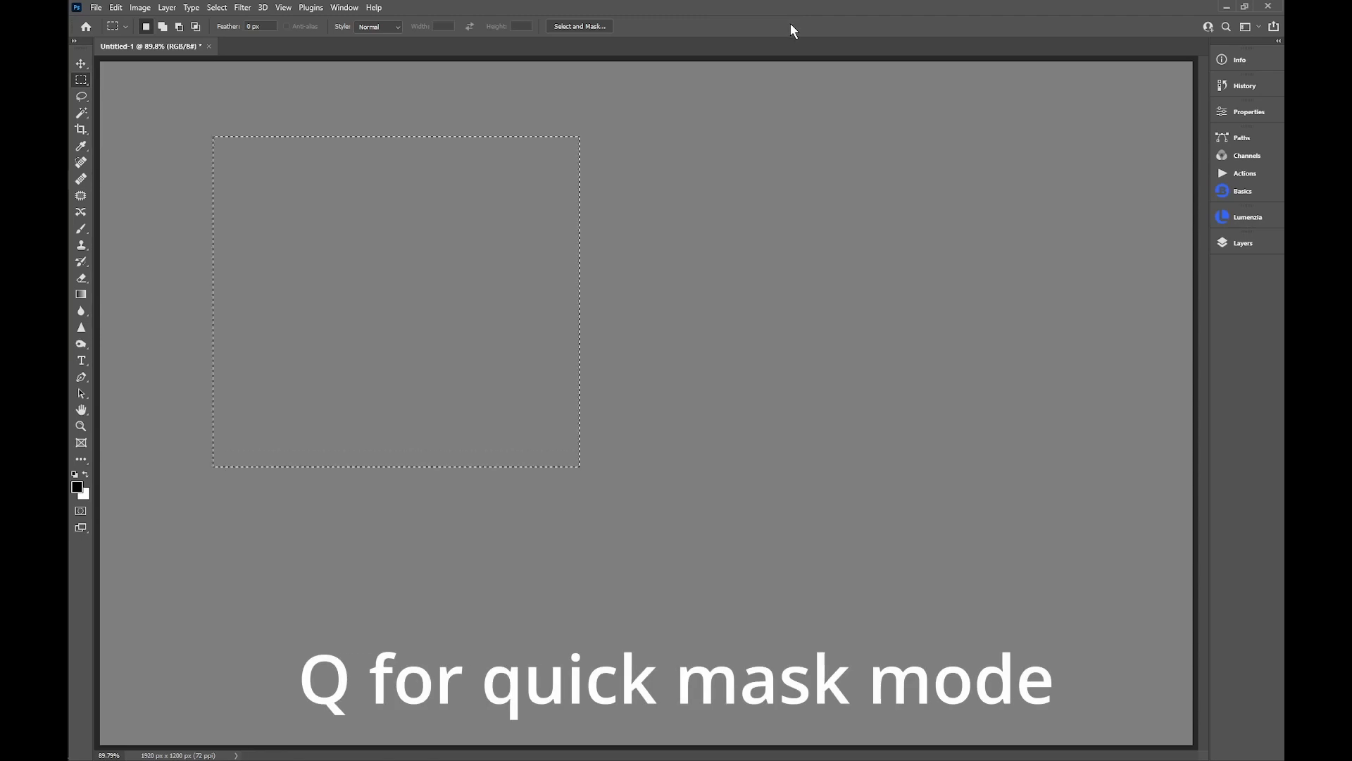
pyautogui.press('q')
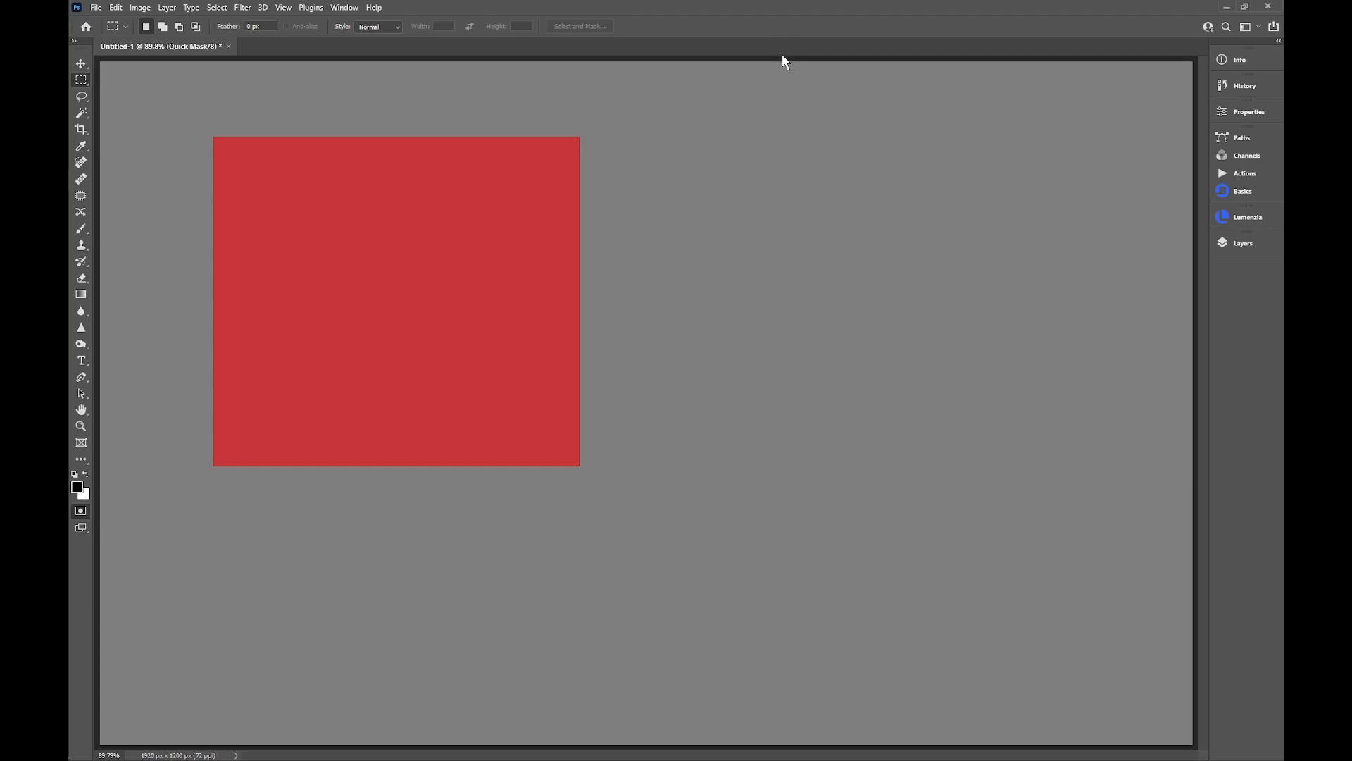
pyautogui.press('q')
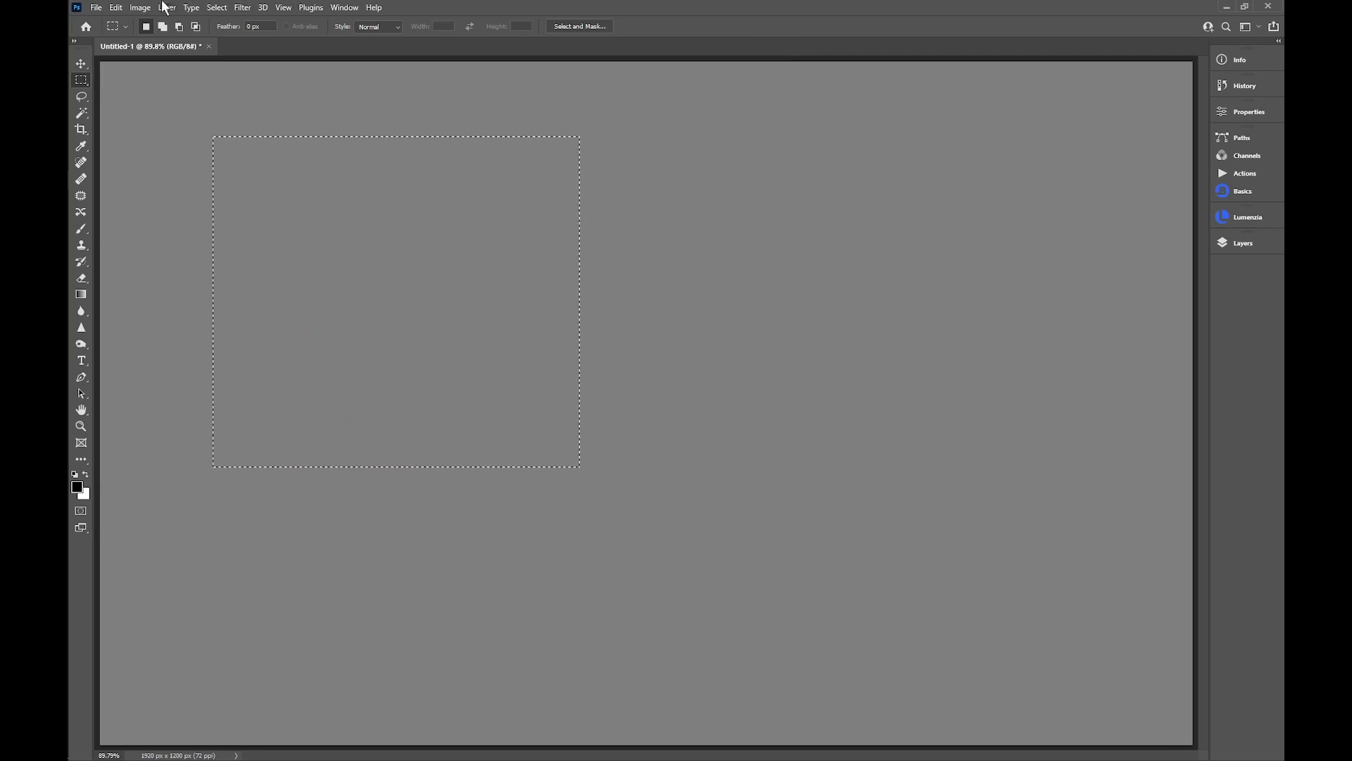
# Step: Stroke the rectangular selection with a centered 5 px white line at 100% opacity
pyautogui.click(119, 26)
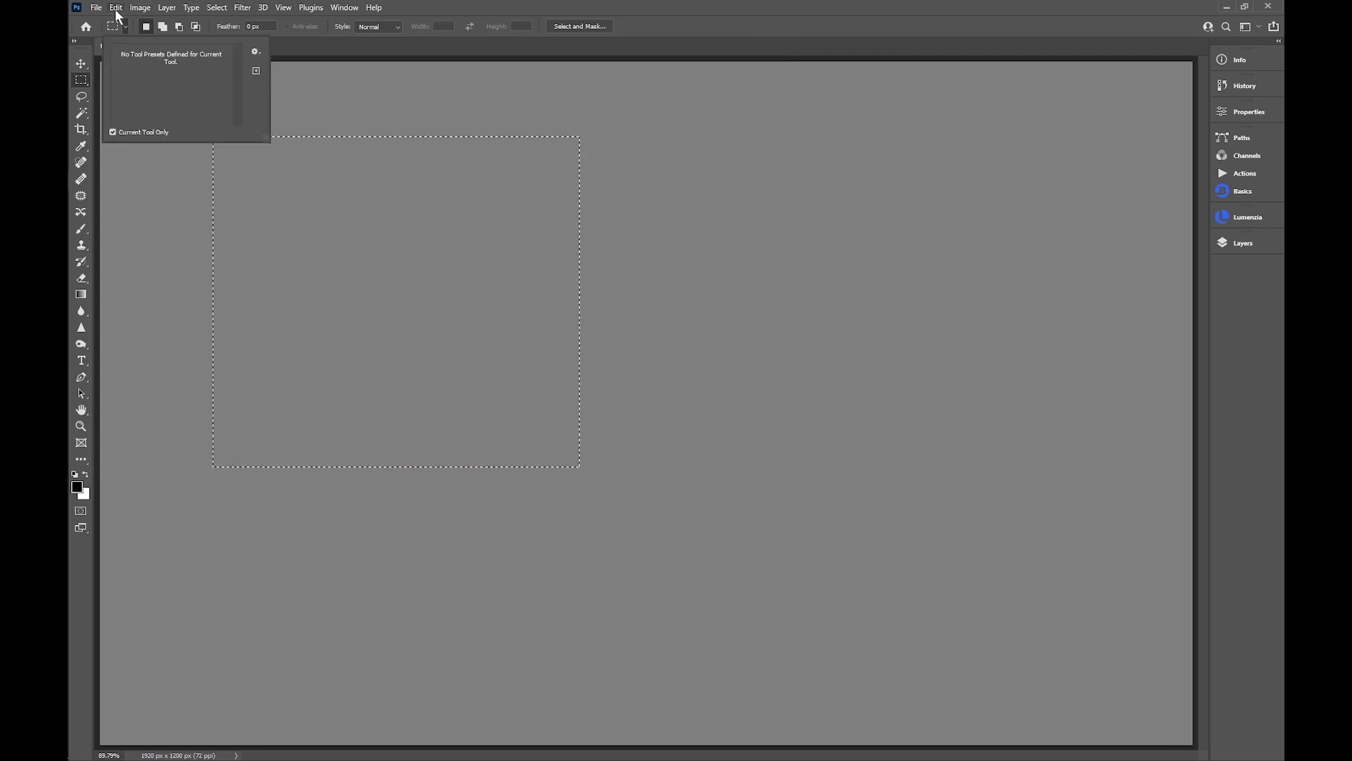
pyautogui.click(117, 8)
pyautogui.click(116, 9)
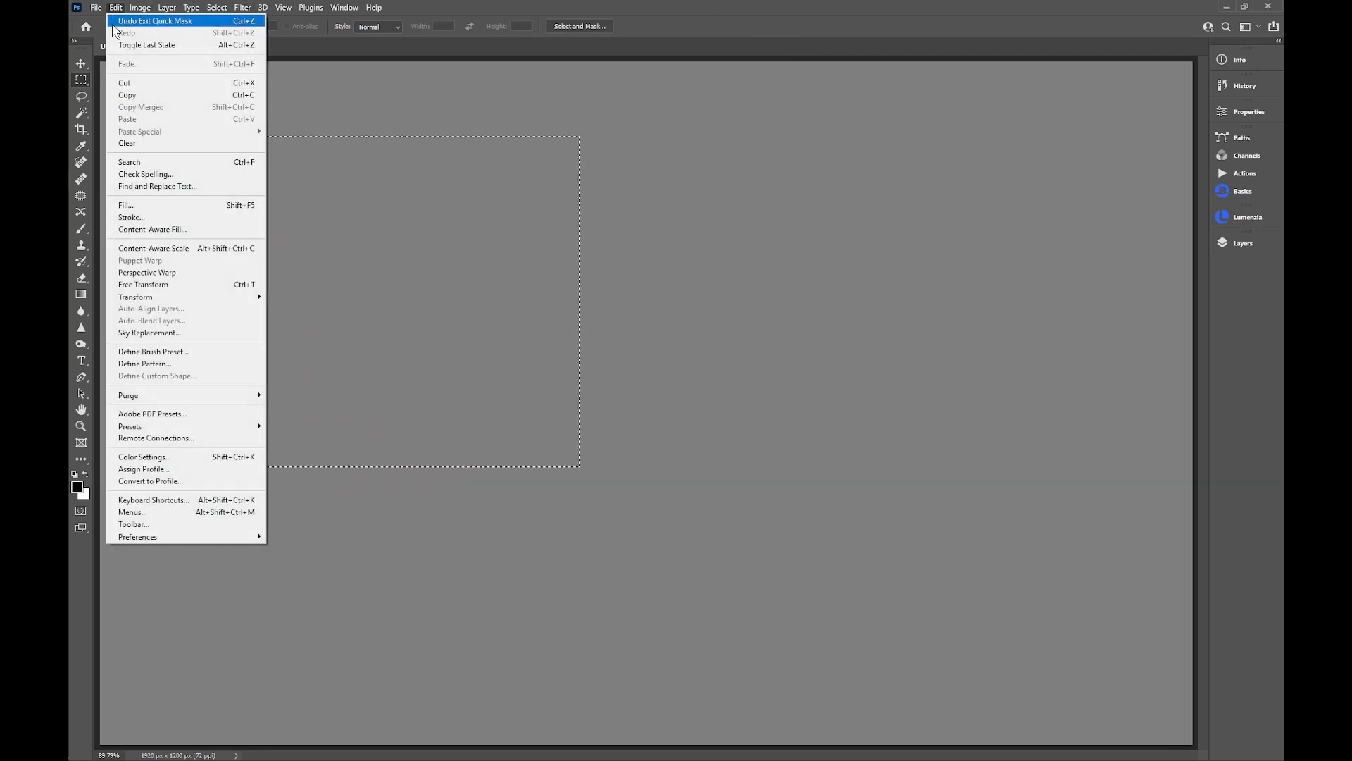
pyautogui.click(134, 218)
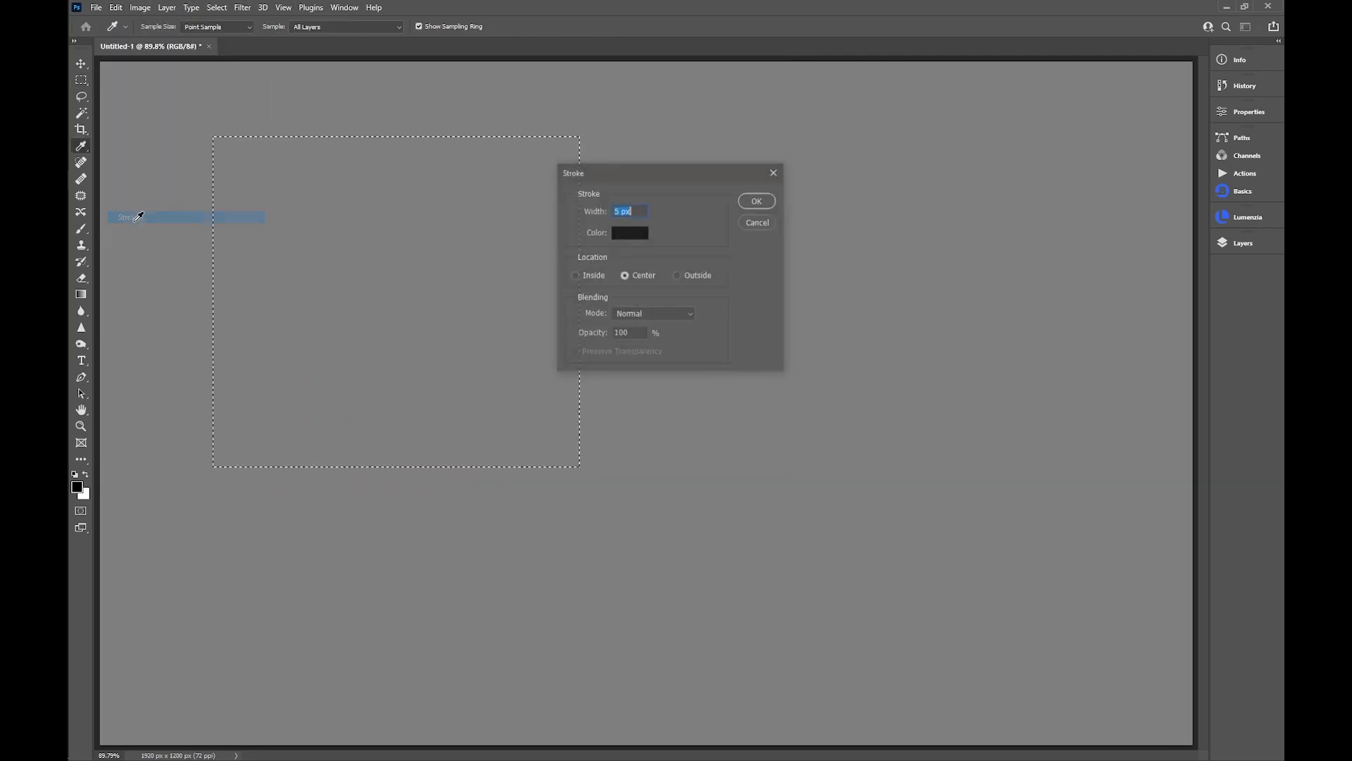
pyautogui.click(618, 233)
pyautogui.moveTo(817, 190); pyautogui.dragTo(797, 159)
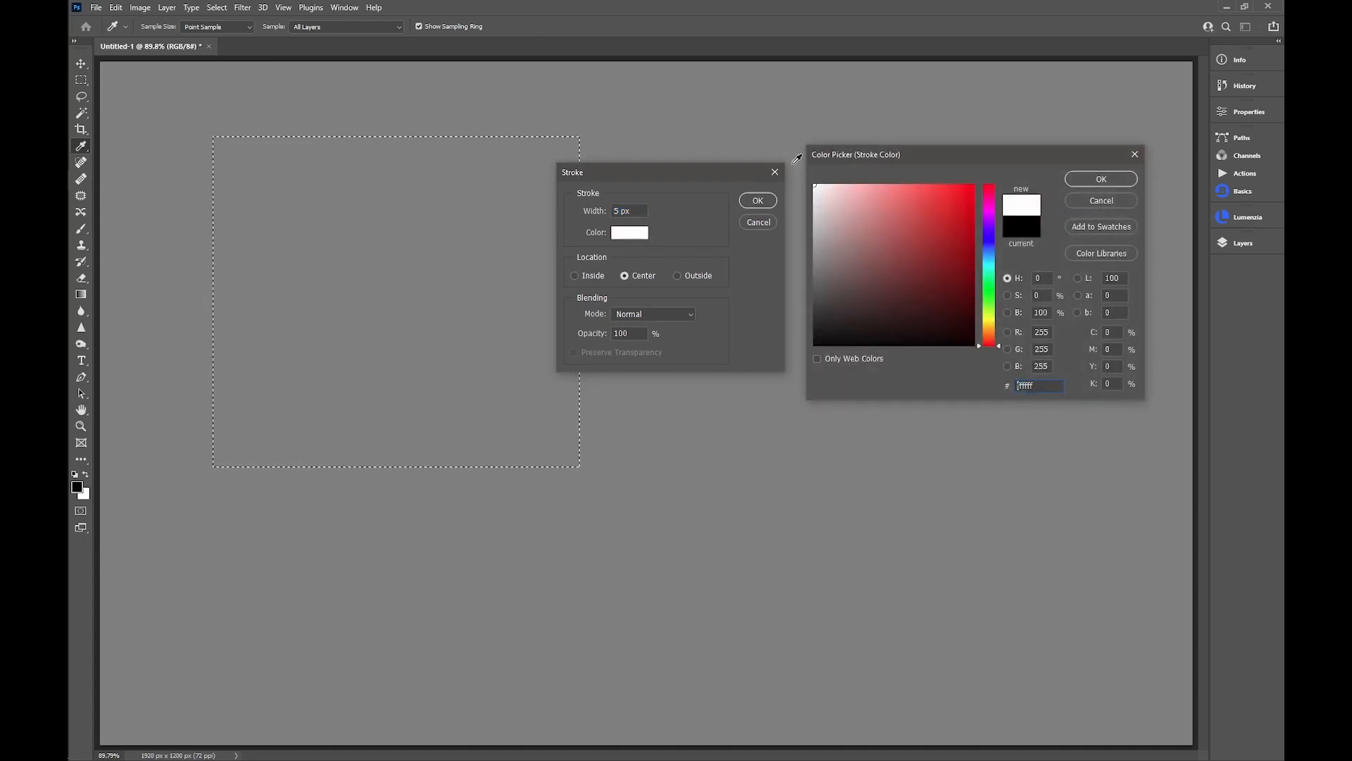
pyautogui.click(1101, 178)
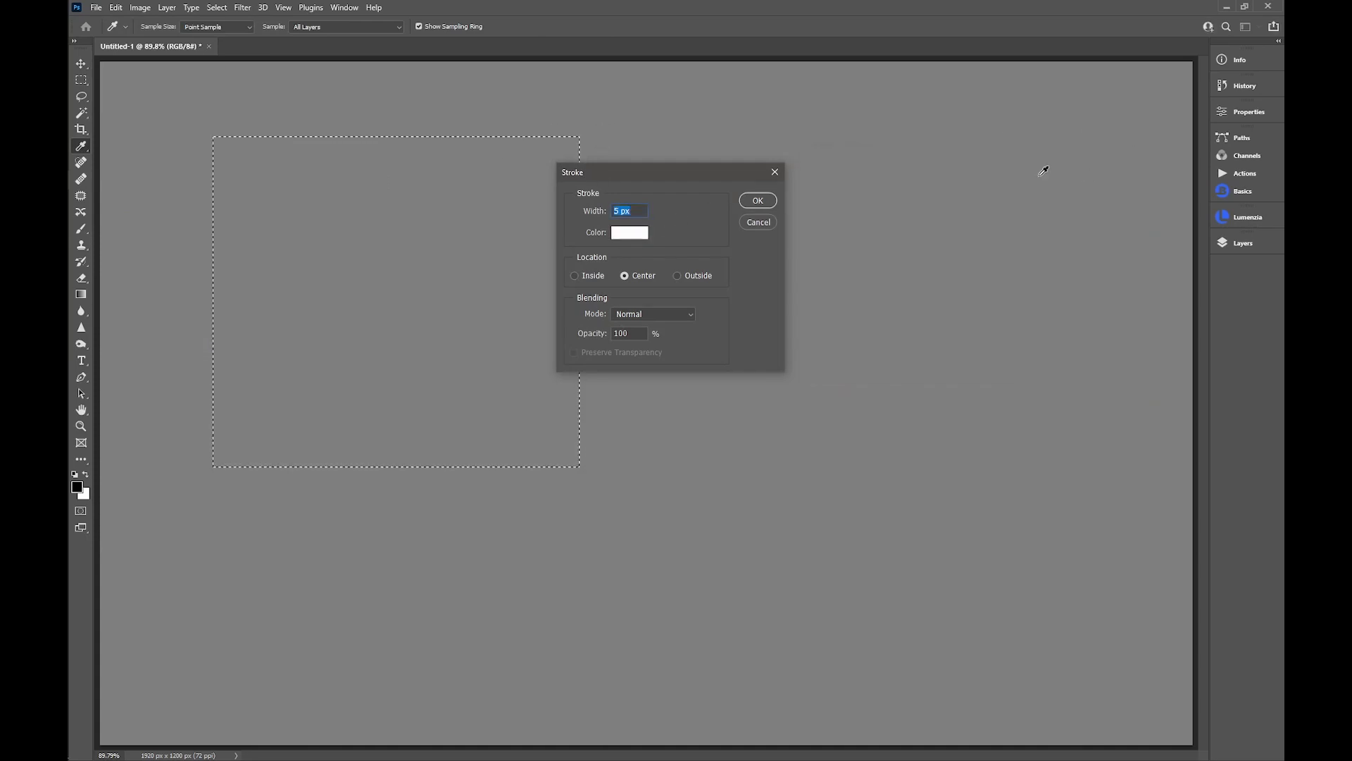
pyautogui.click(761, 199)
# Step: Select a second rectangle overlapping the first one's lower-right corner and preview it in Quick Mask mode
pyautogui.press('m')
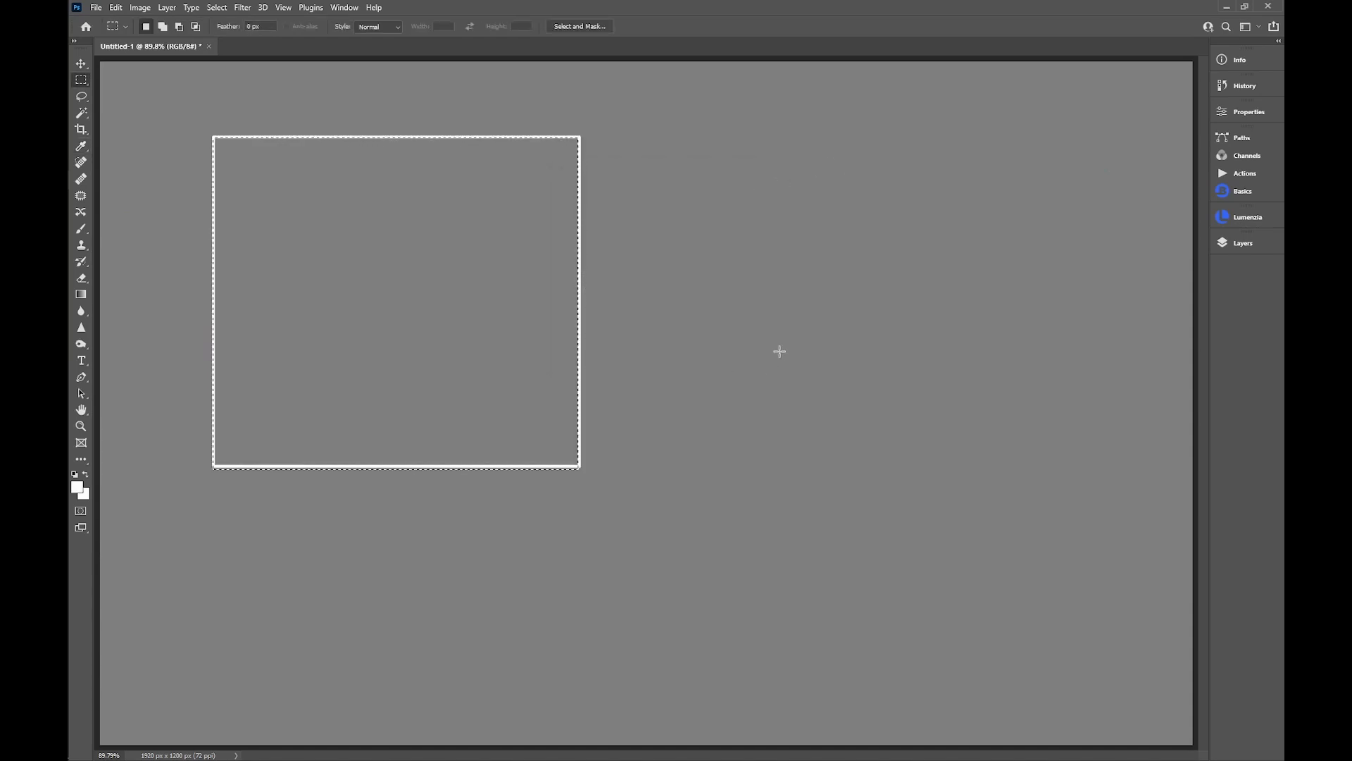
pyautogui.moveTo(796, 338); pyautogui.dragTo(384, 670)
pyautogui.press('q')
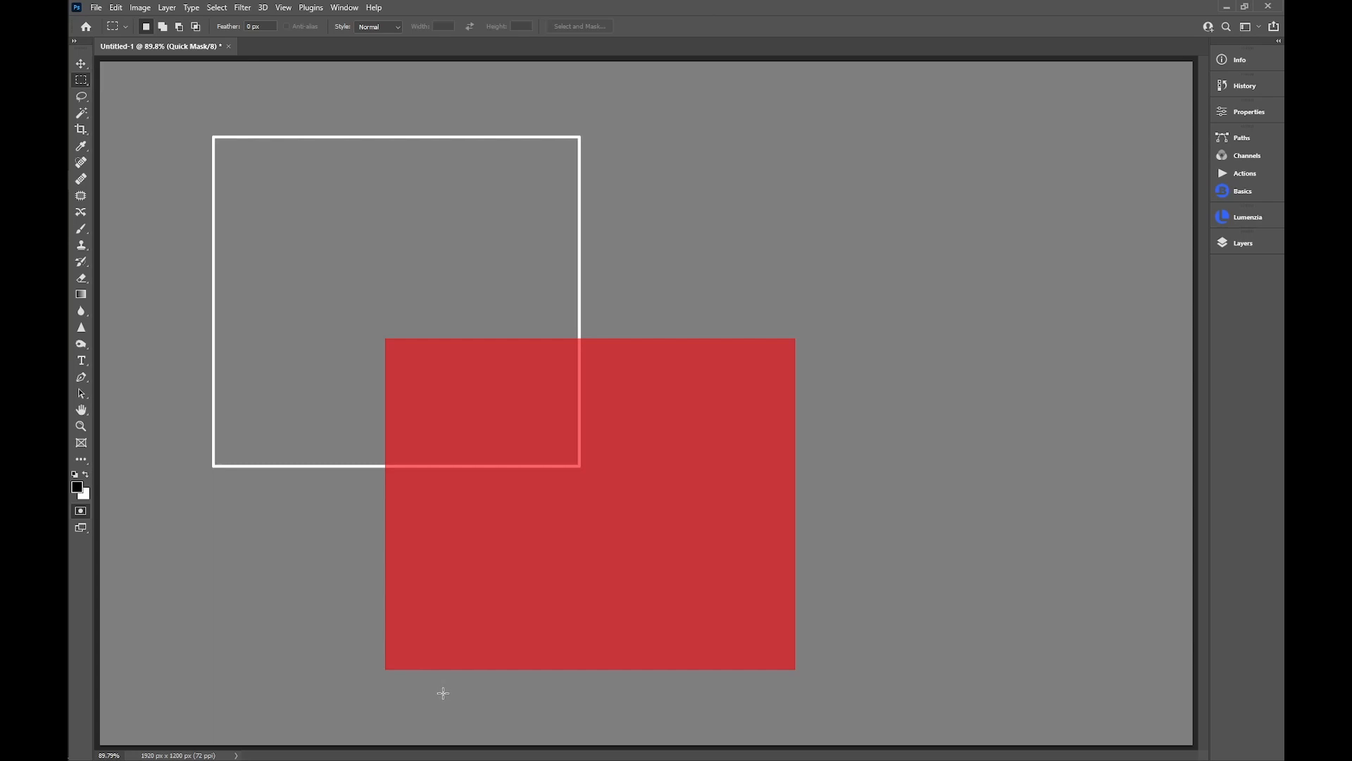
pyautogui.press('q')
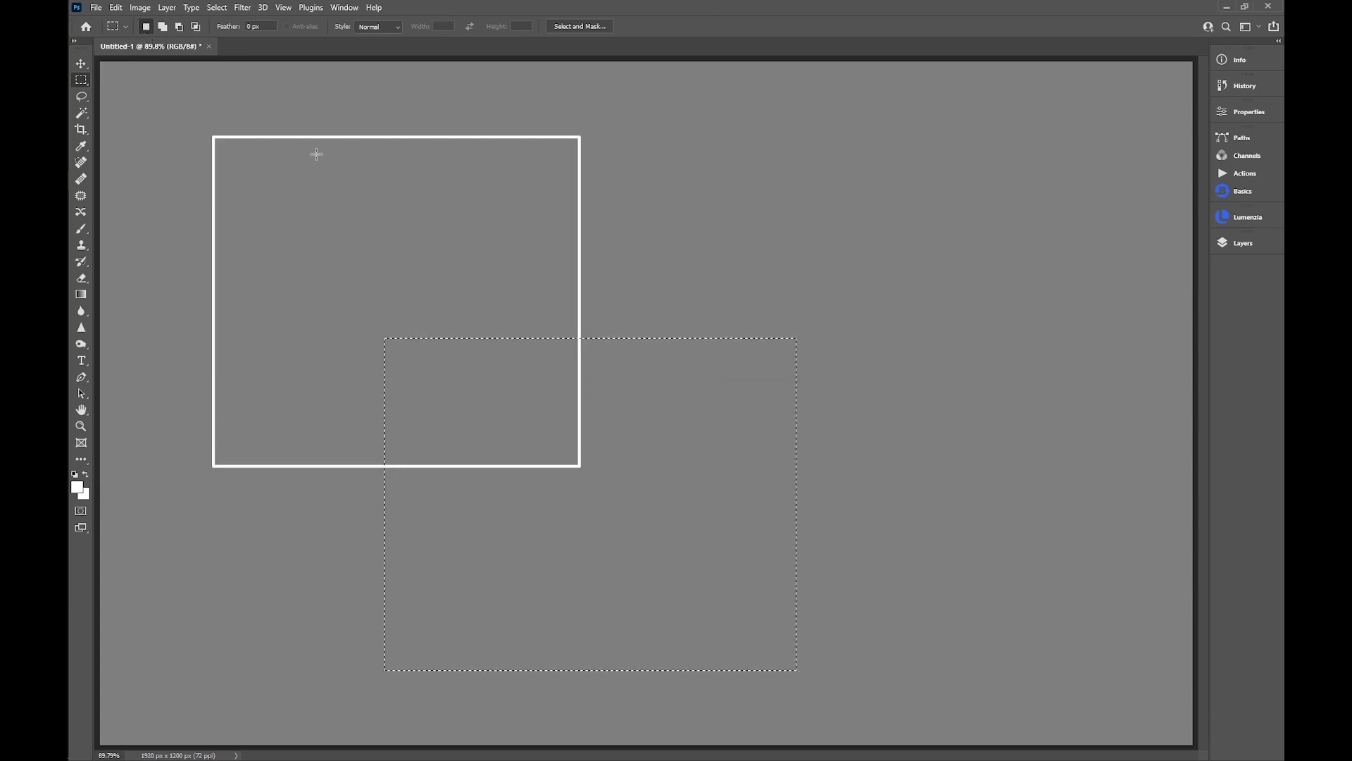
# Step: Stroke the second rectangle's selection with a centered 5 px white line and deselect it
pyautogui.click(116, 8)
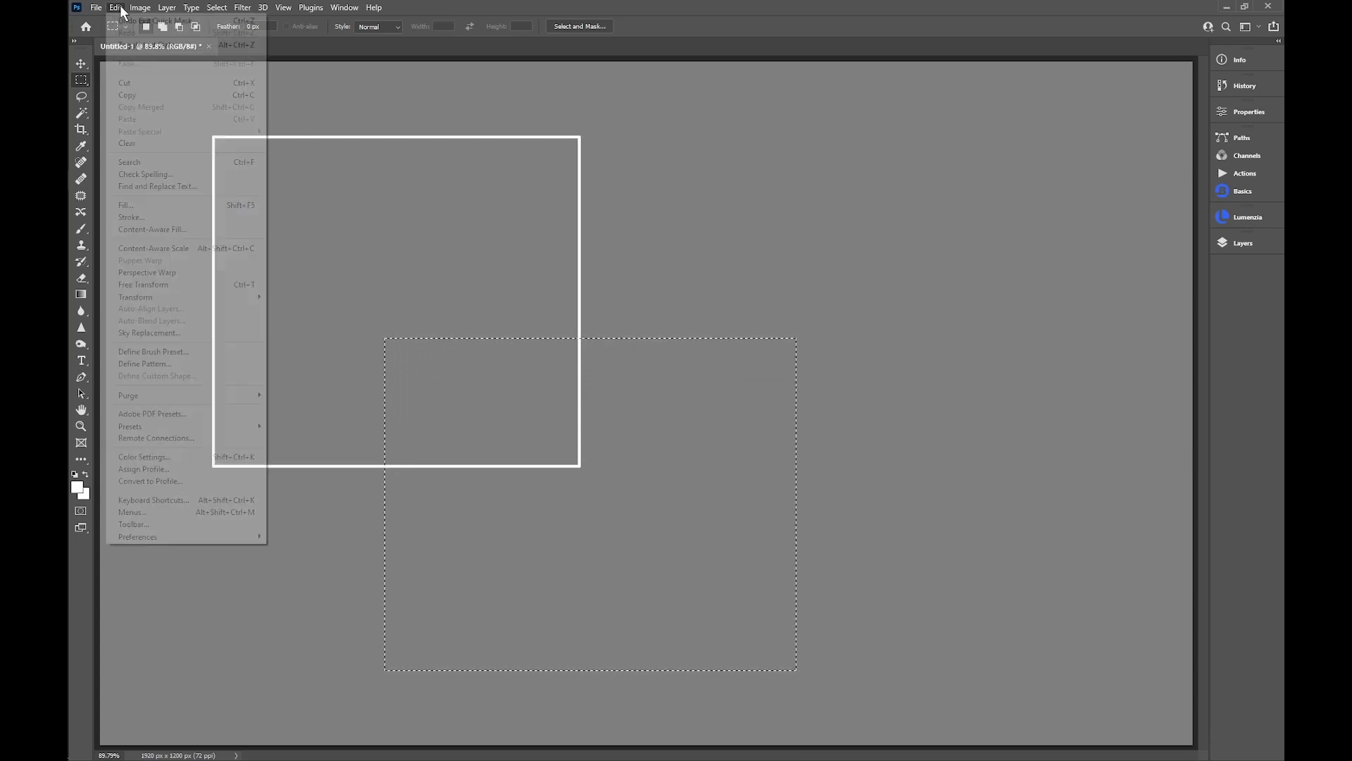
pyautogui.click(132, 218)
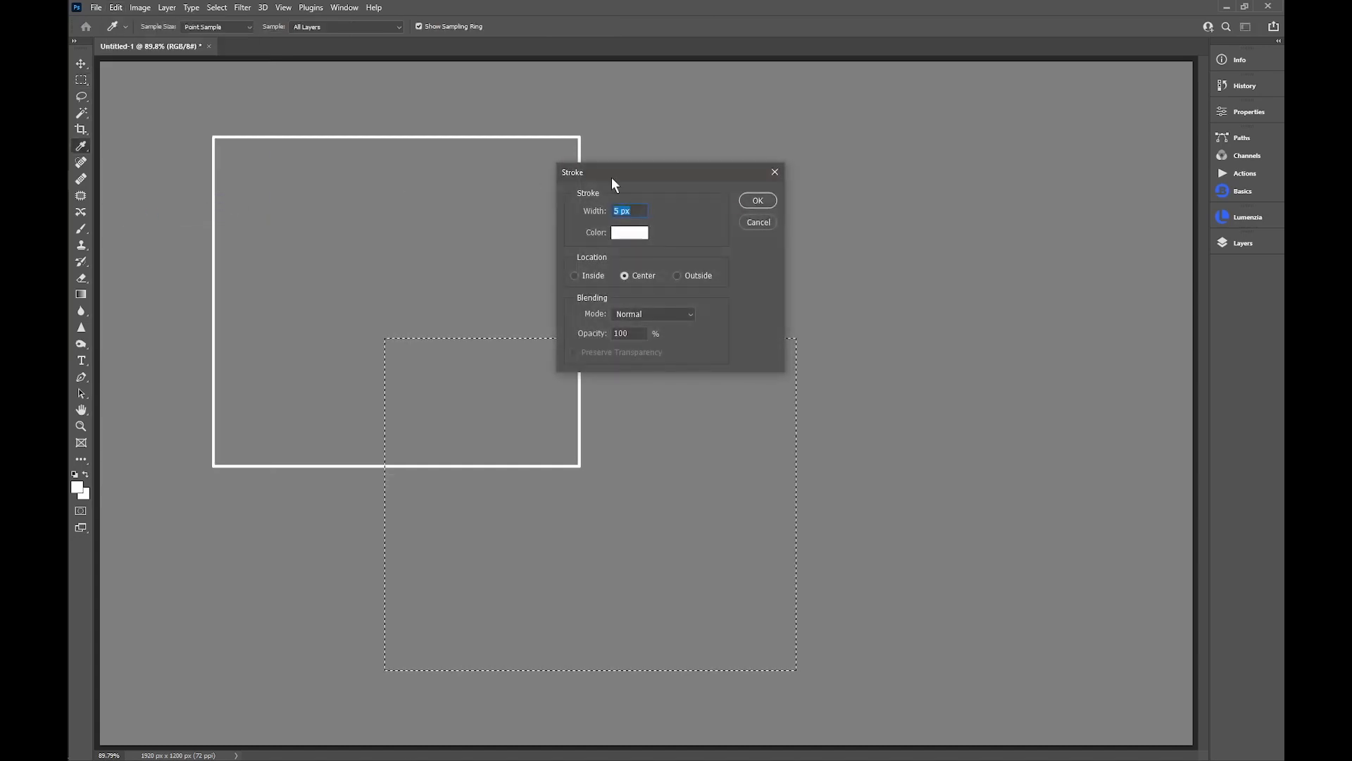
pyautogui.click(757, 201)
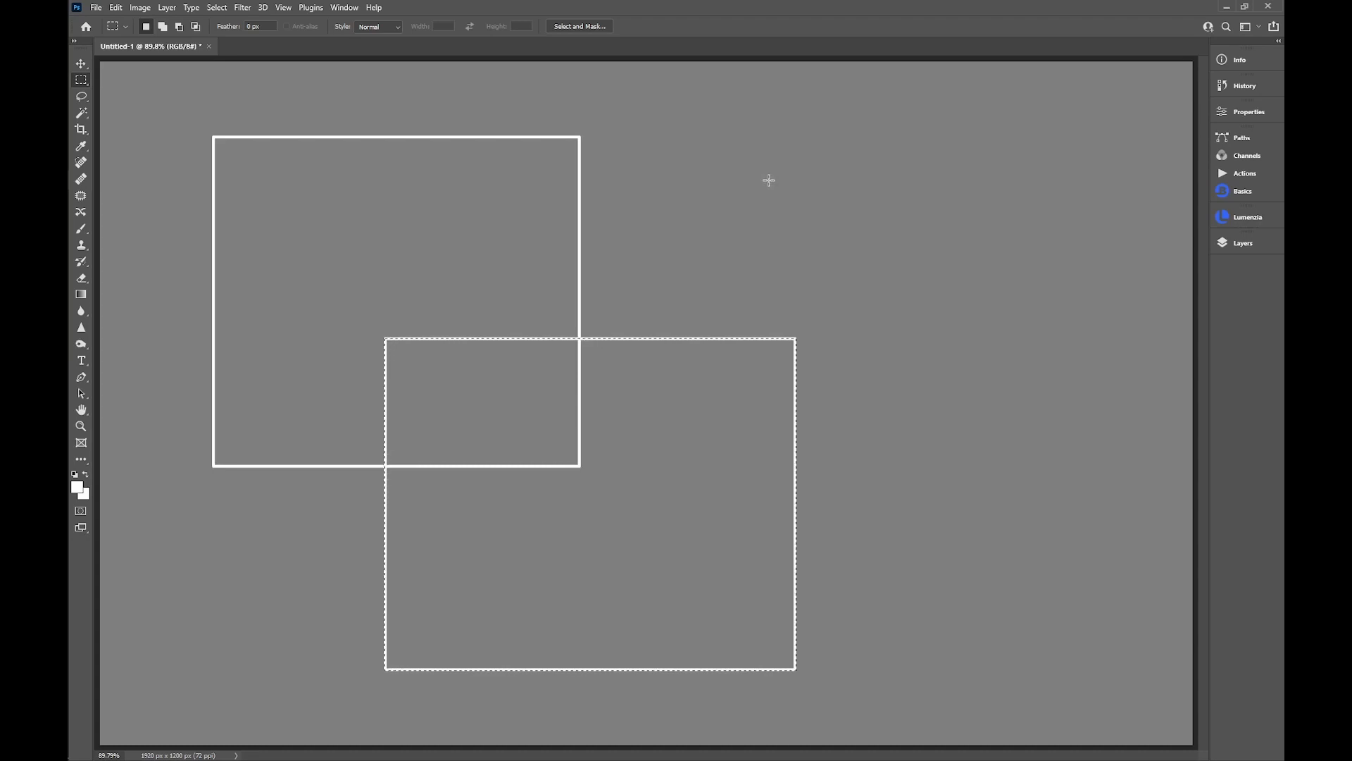
pyautogui.press('ctrl')
pyautogui.hotkey('ctrl', 'd')
# Step: Select the first rectangle, add the second to the selection, check the combined area in Quick Mask mode, and deselect
pyautogui.moveTo(215, 137); pyautogui.dragTo(579, 467)
pyautogui.click(163, 26)
pyautogui.moveTo(388, 341); pyautogui.dragTo(796, 674)
pyautogui.press('q')
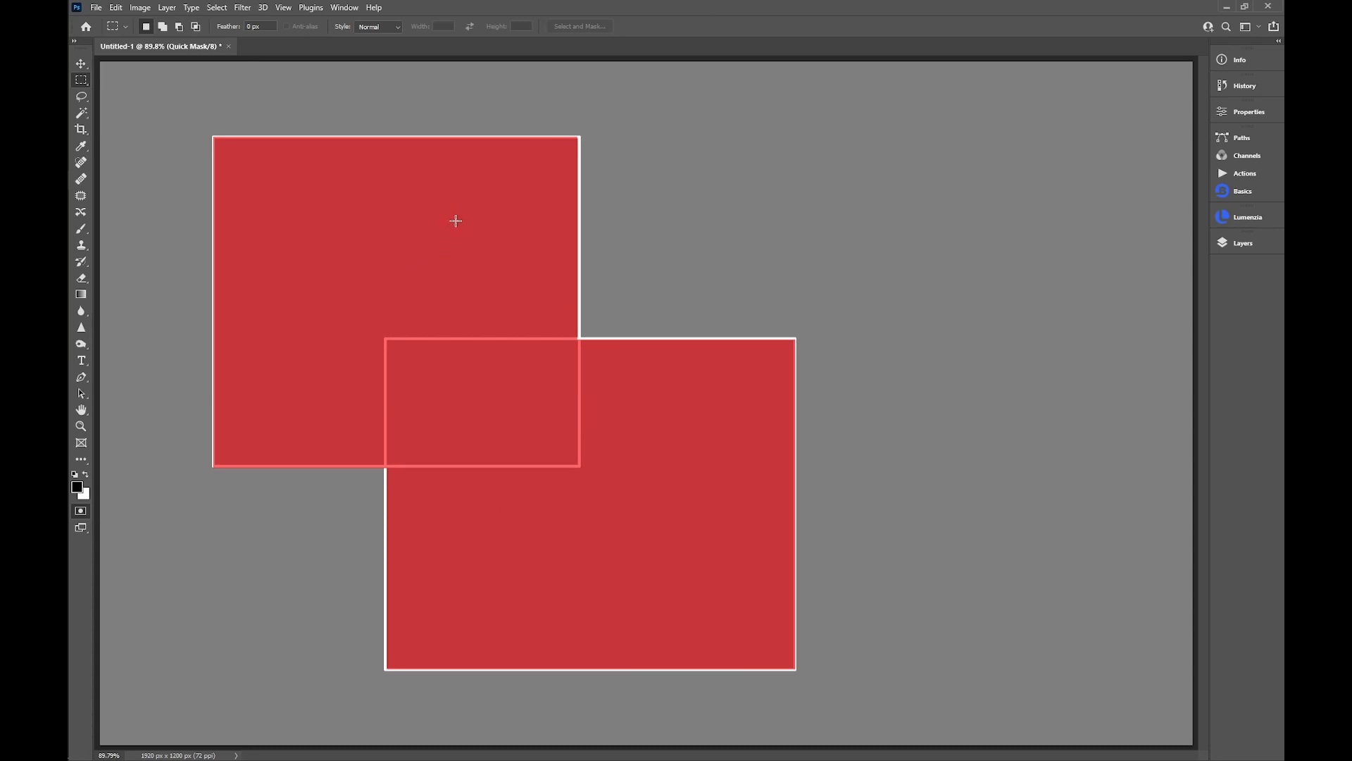
pyautogui.press('q')
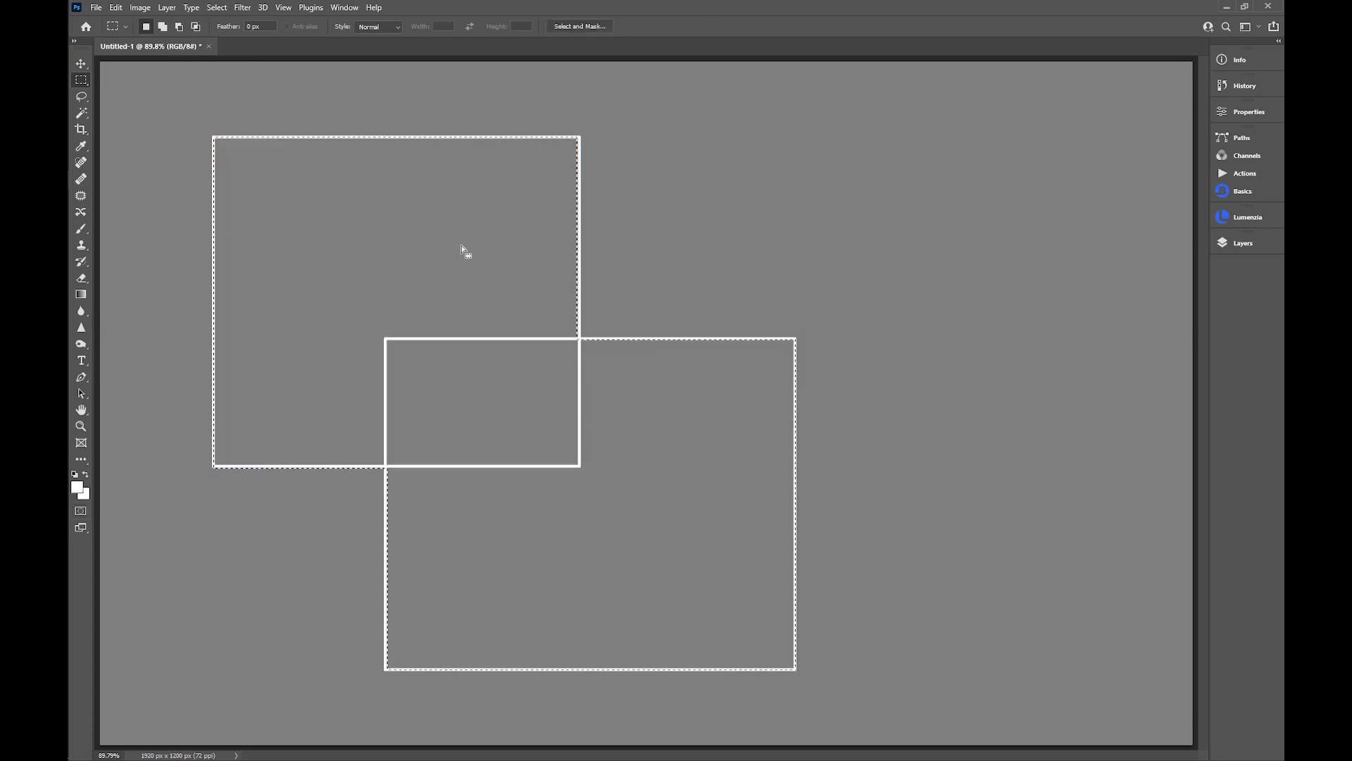
pyautogui.press('ctrl')
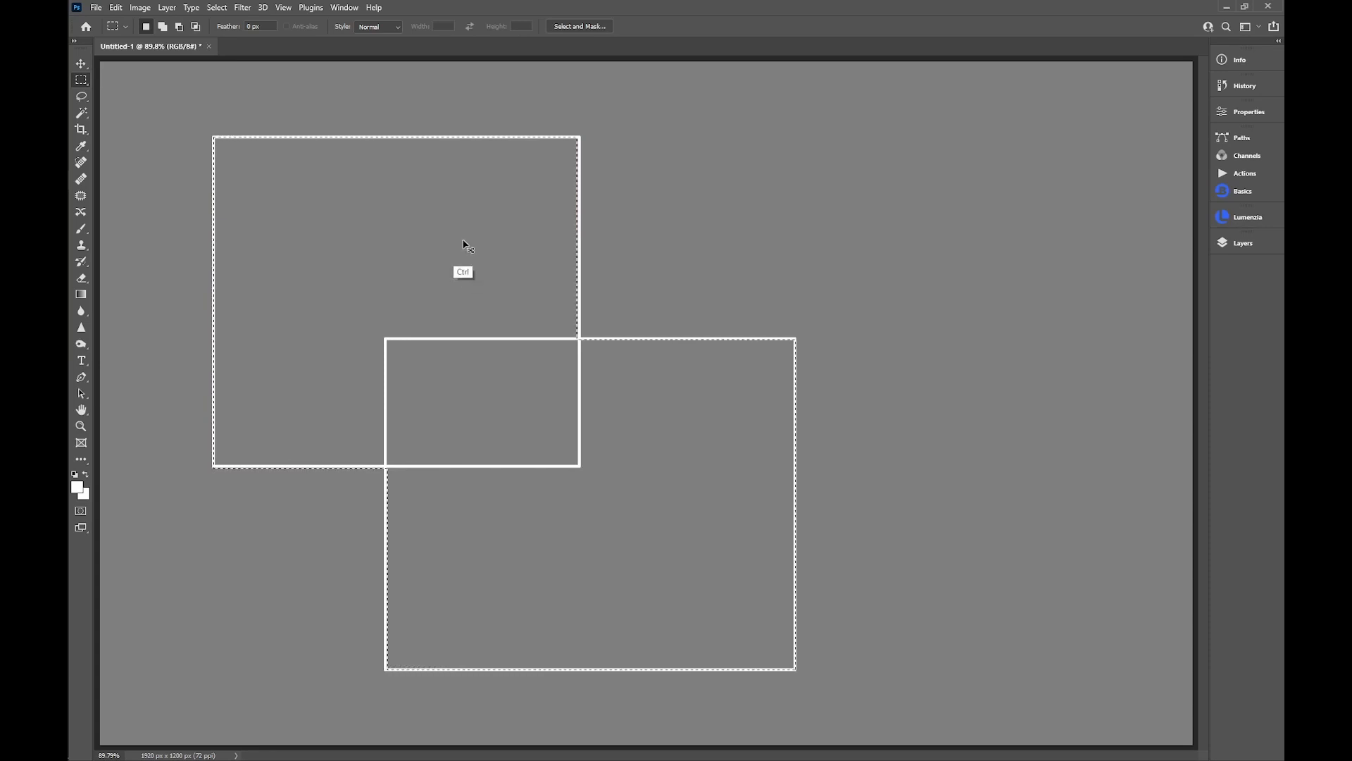
pyautogui.hotkey('ctrl', 'd')
# Step: Select the first rectangle, subtract the second from it, check the remaining area in Quick Mask mode, and deselect
pyautogui.moveTo(215, 136); pyautogui.dragTo(579, 468)
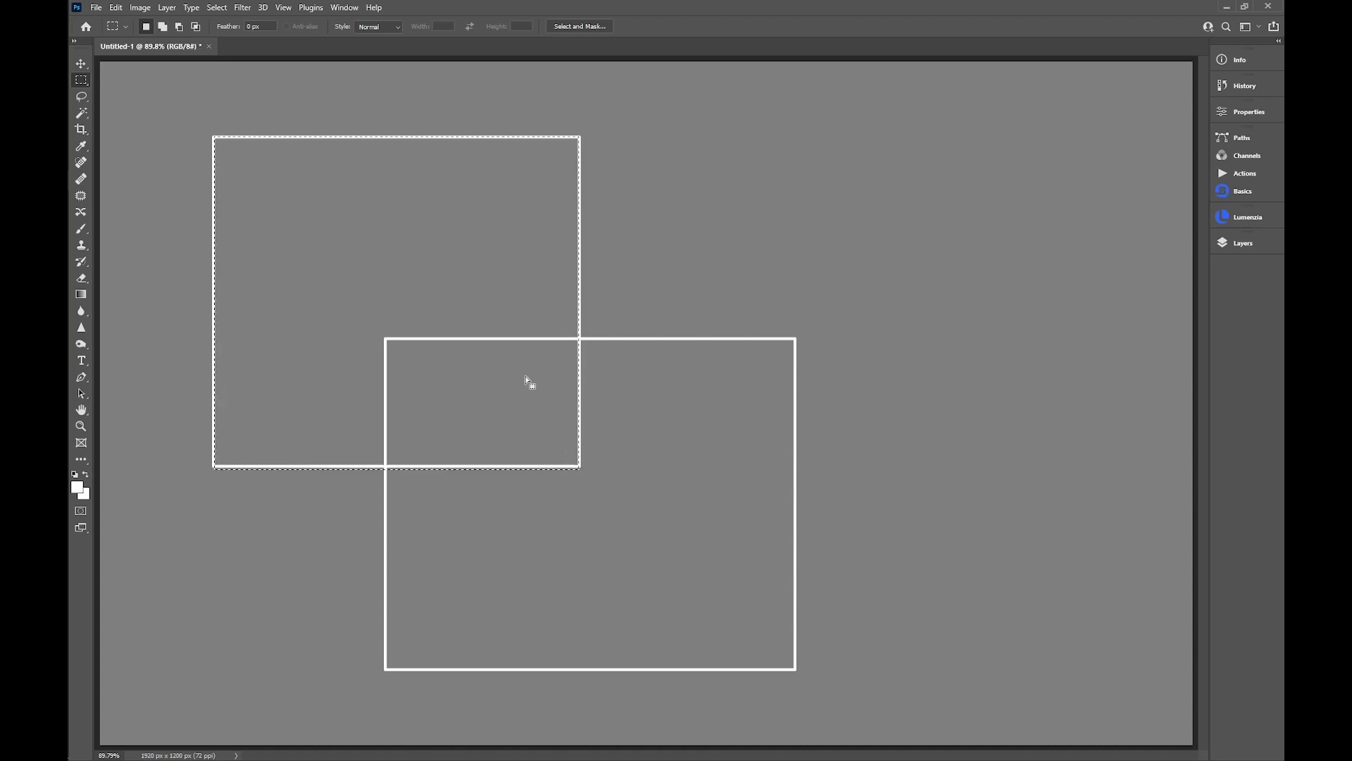
pyautogui.click(180, 26)
pyautogui.moveTo(386, 339); pyautogui.dragTo(796, 673)
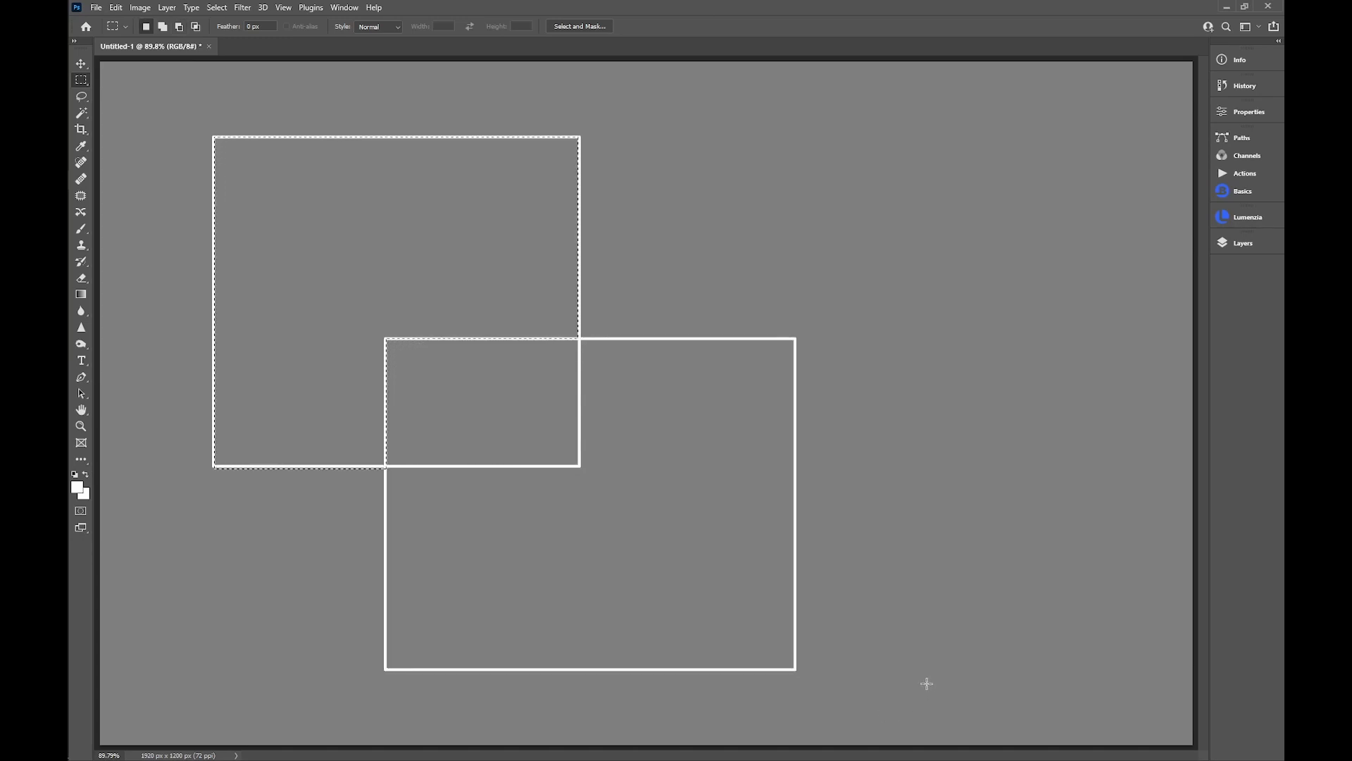
pyautogui.press('q')
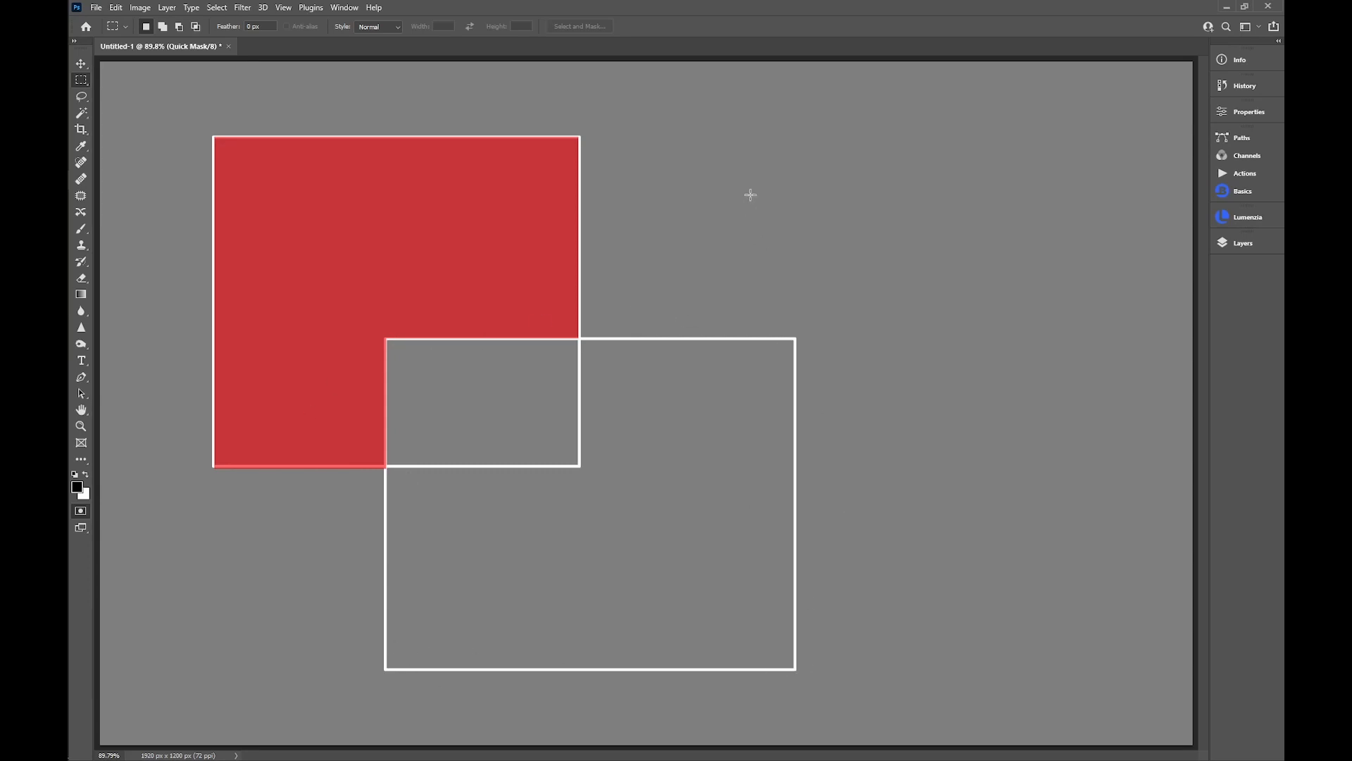
pyautogui.press('q')
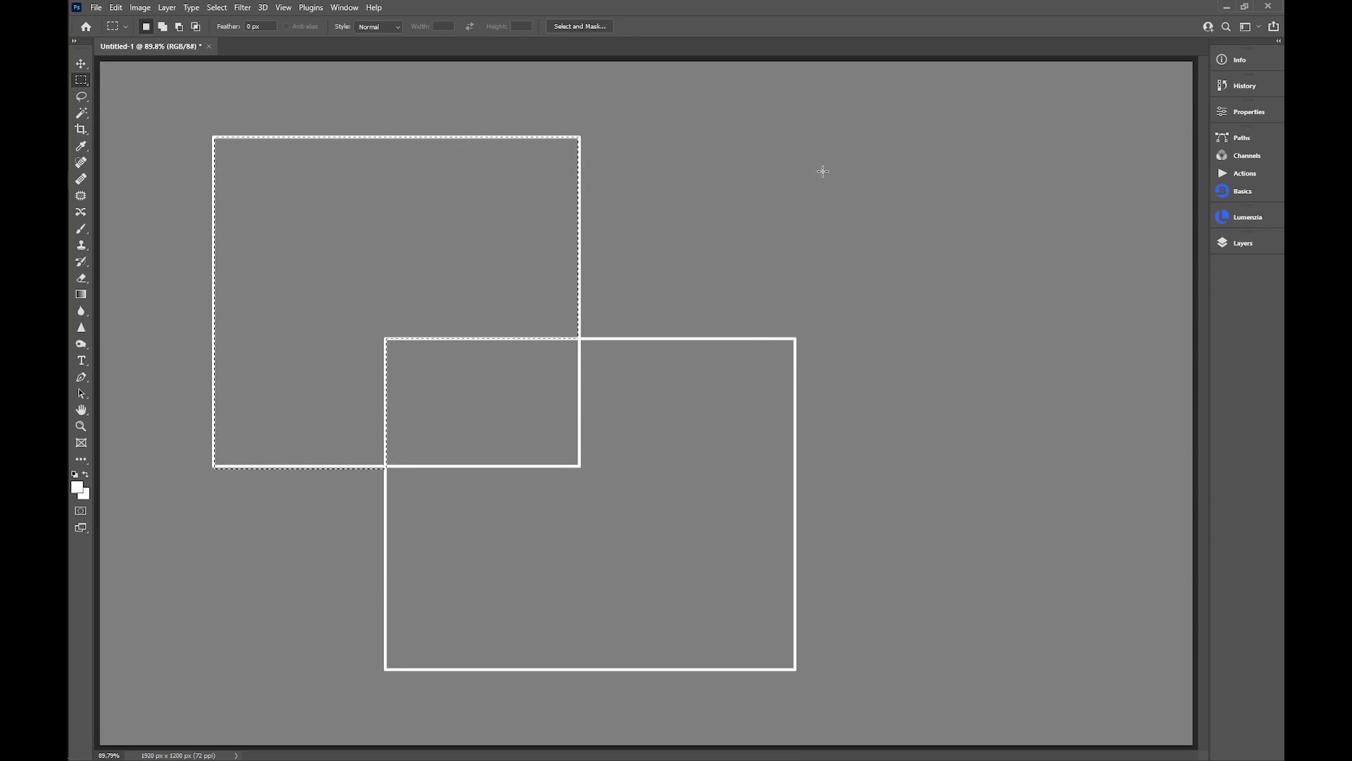
pyautogui.press('ctrl')
pyautogui.hotkey('ctrl', 'd')
# Step: Select the first rectangle, intersect it with the second to keep only their overlap, and preview it in Quick Mask mode
pyautogui.moveTo(215, 138); pyautogui.dragTo(581, 466)
pyautogui.hotkey('alt', 'shift')
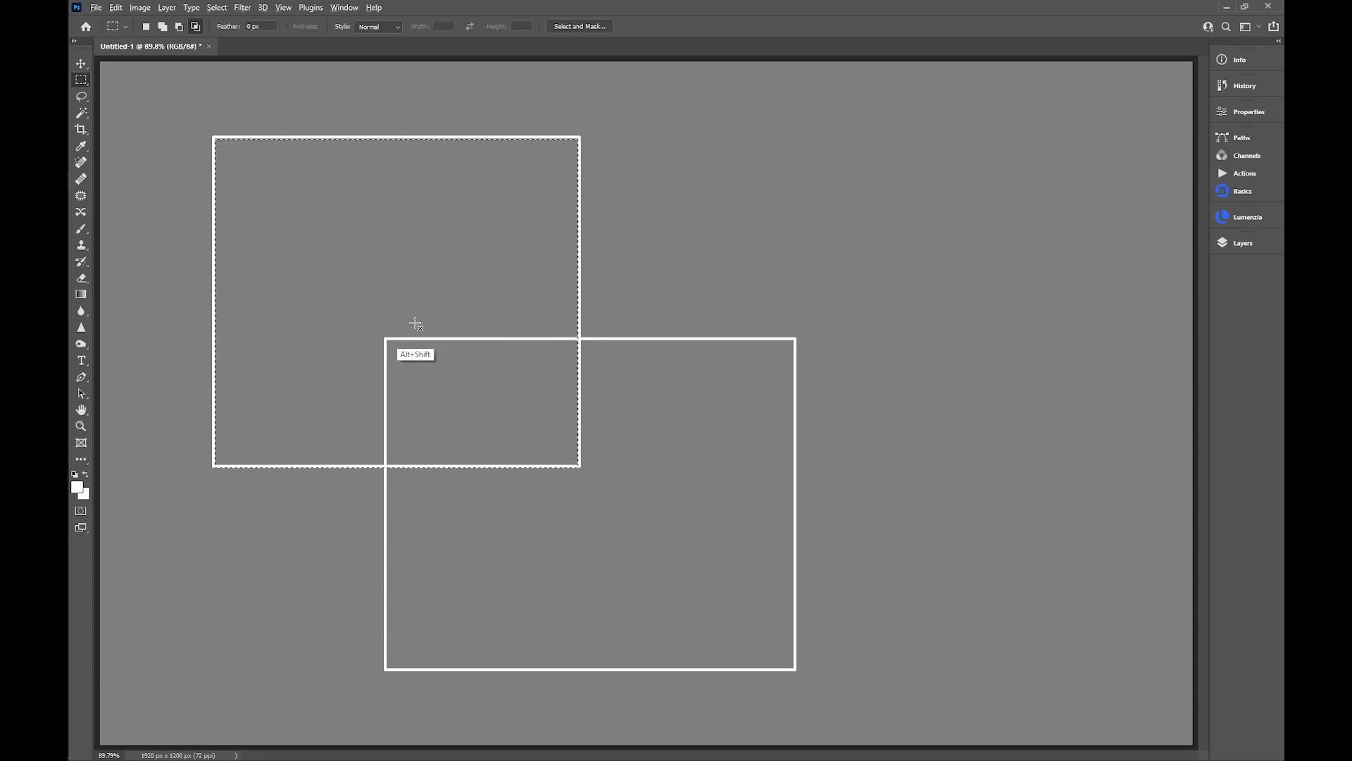
pyautogui.moveTo(385, 340); pyautogui.dragTo(798, 673)
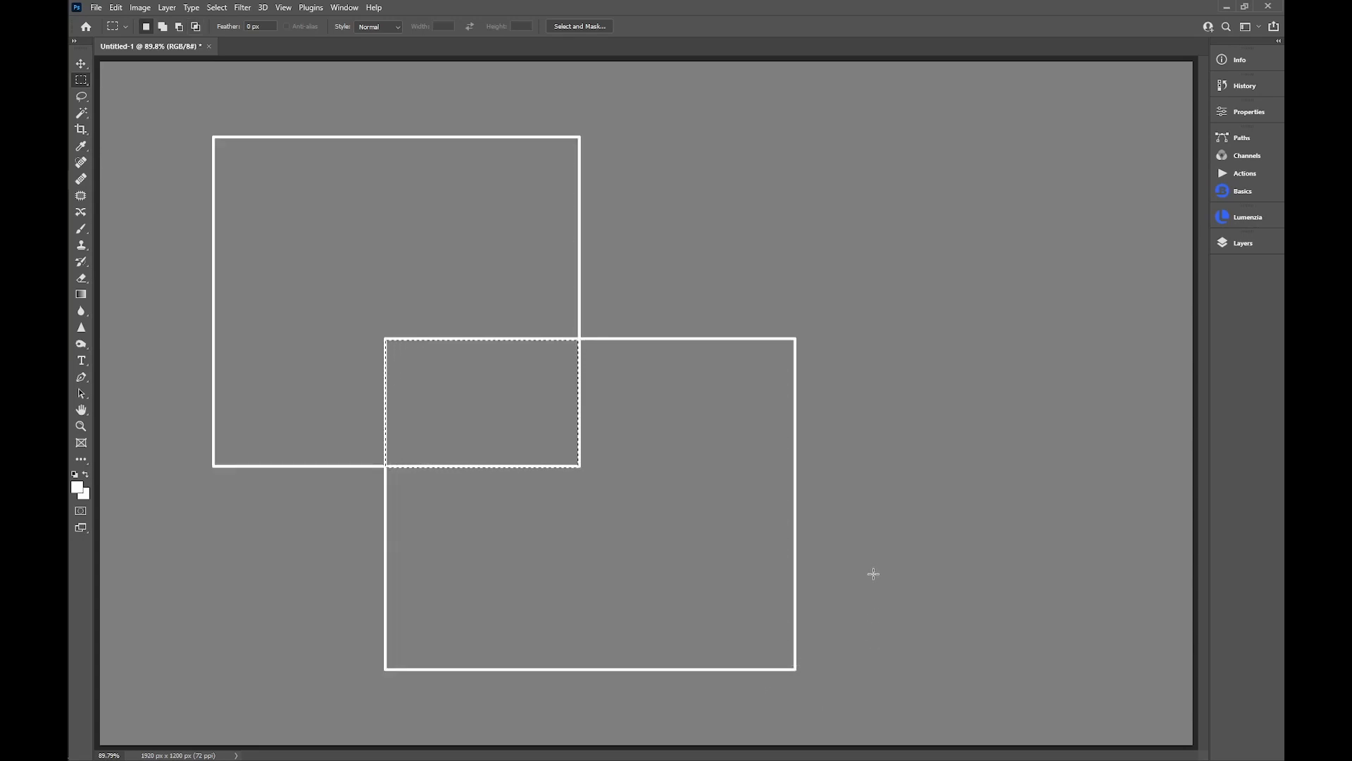
pyautogui.press('q')
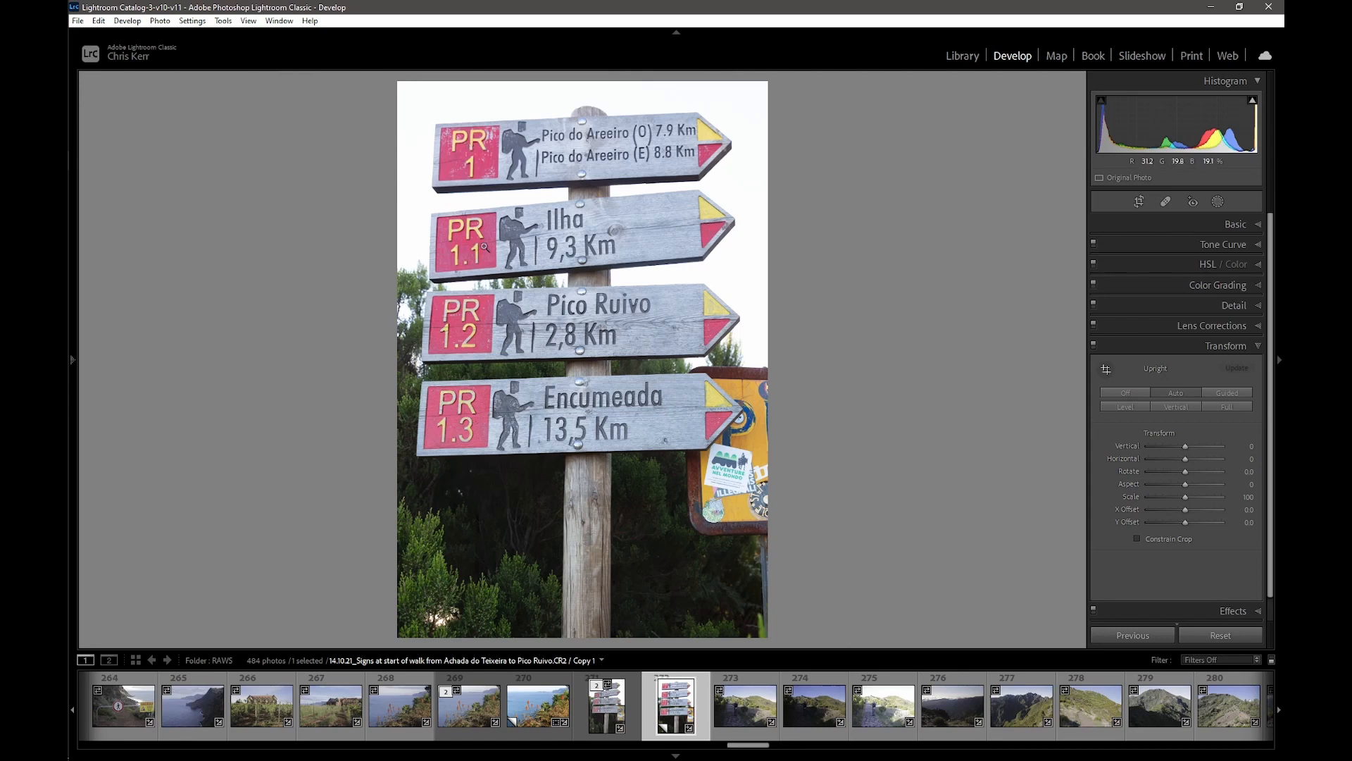
# Step: In Lightroom Classic, create a Color Range mask on the signpost photo by sampling the red of the PR 1 panel
pyautogui.click(1220, 202)
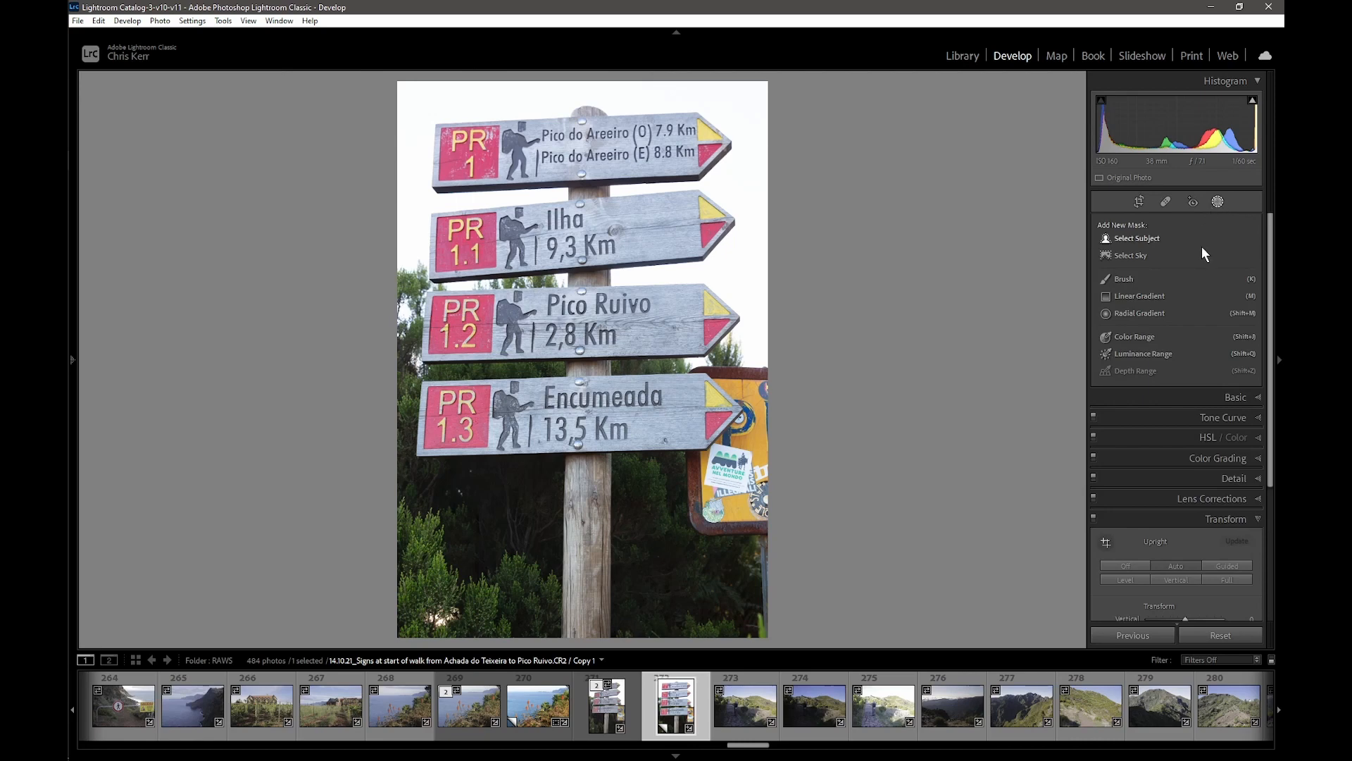
pyautogui.click(1127, 337)
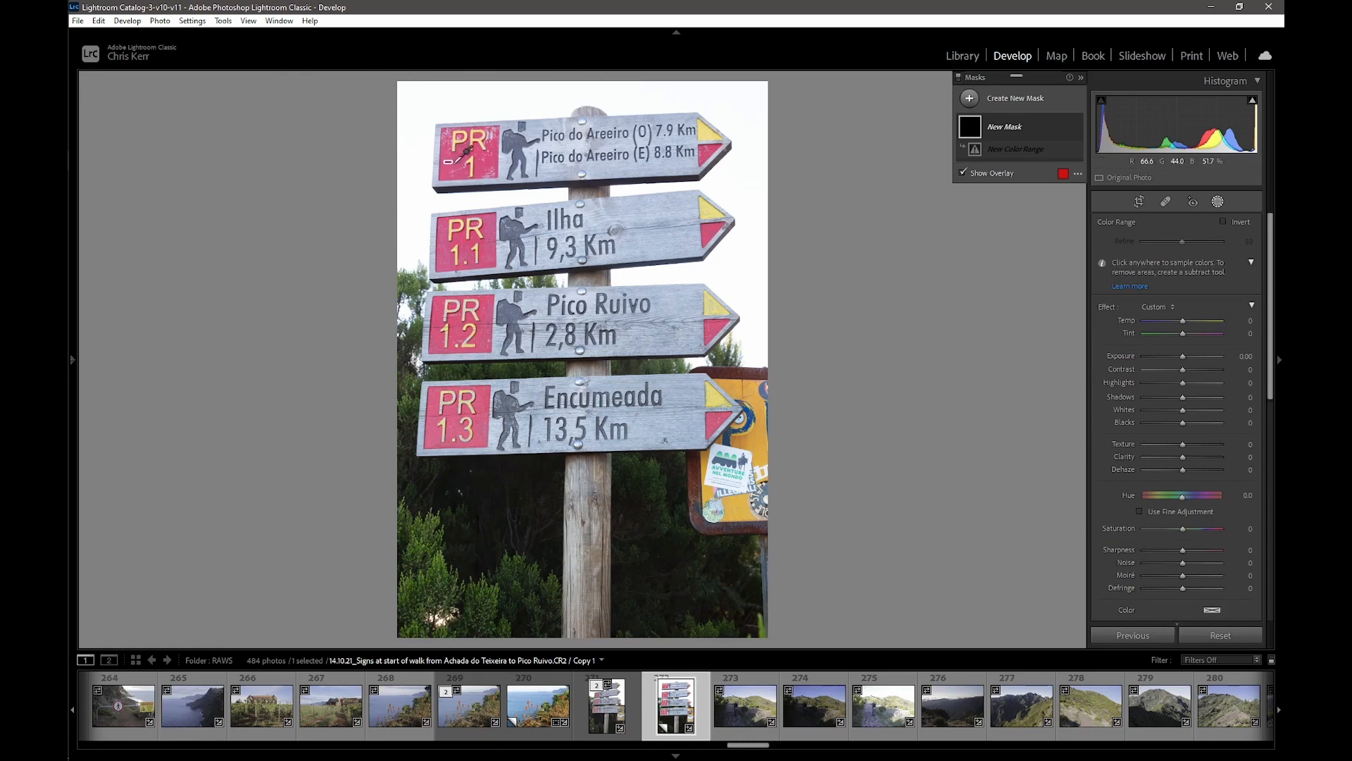
pyautogui.click(452, 166)
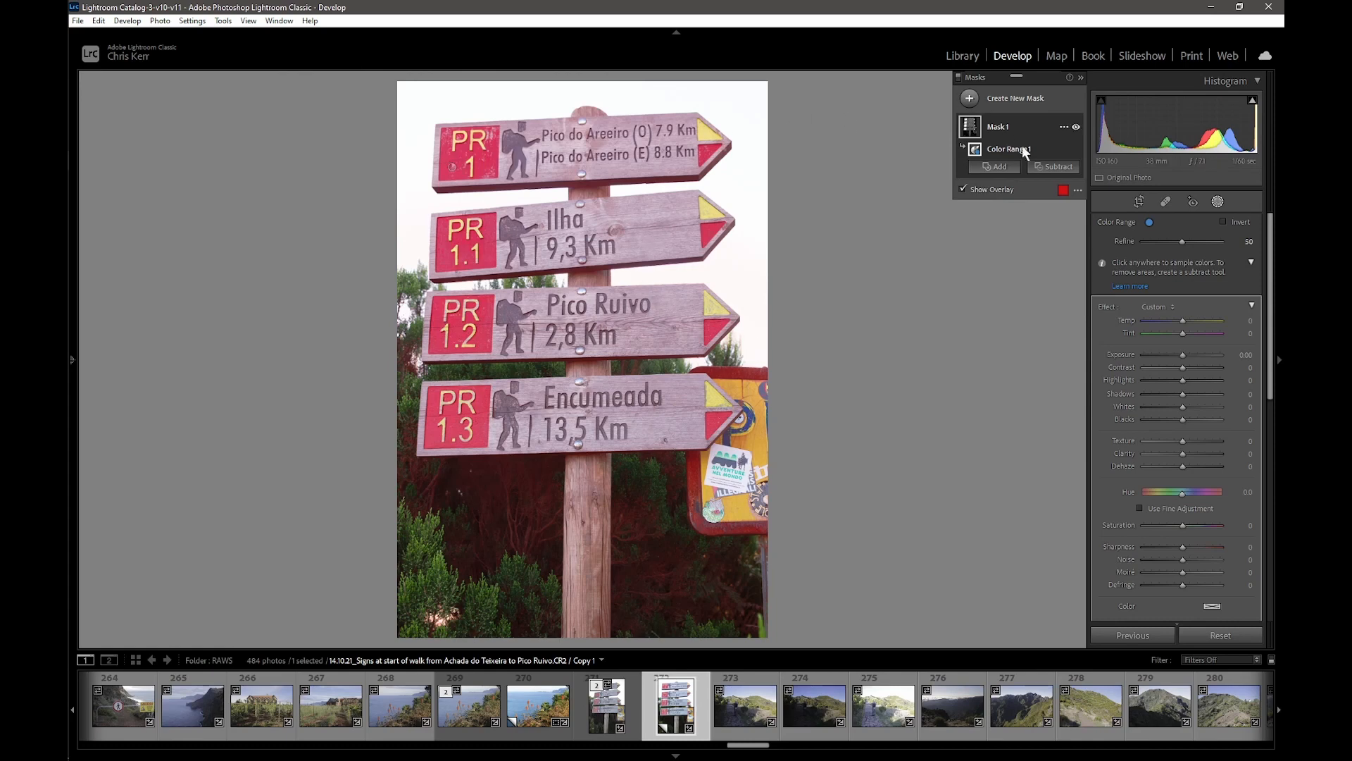
# Step: Show the mask as White on Black and set the Color Range Refine value to 12
pyautogui.click(1077, 191)
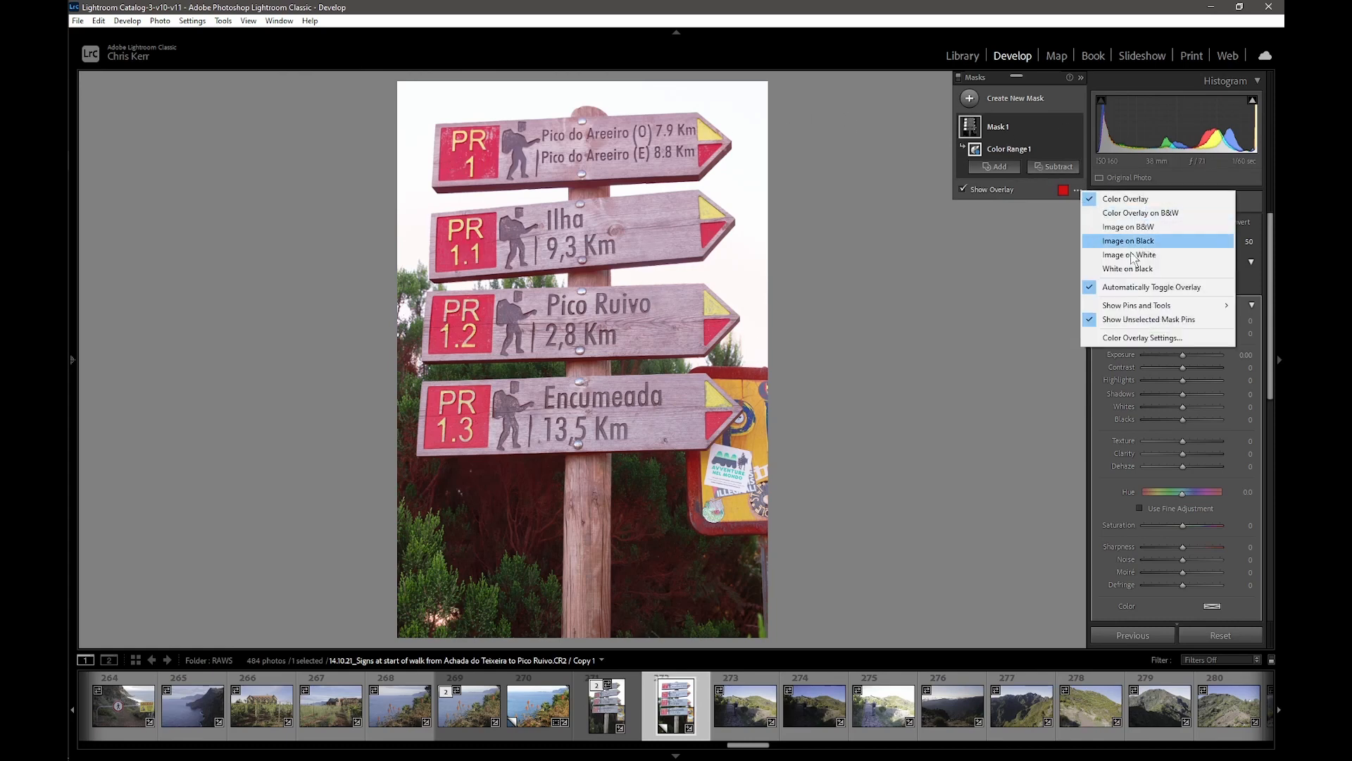
pyautogui.click(1124, 269)
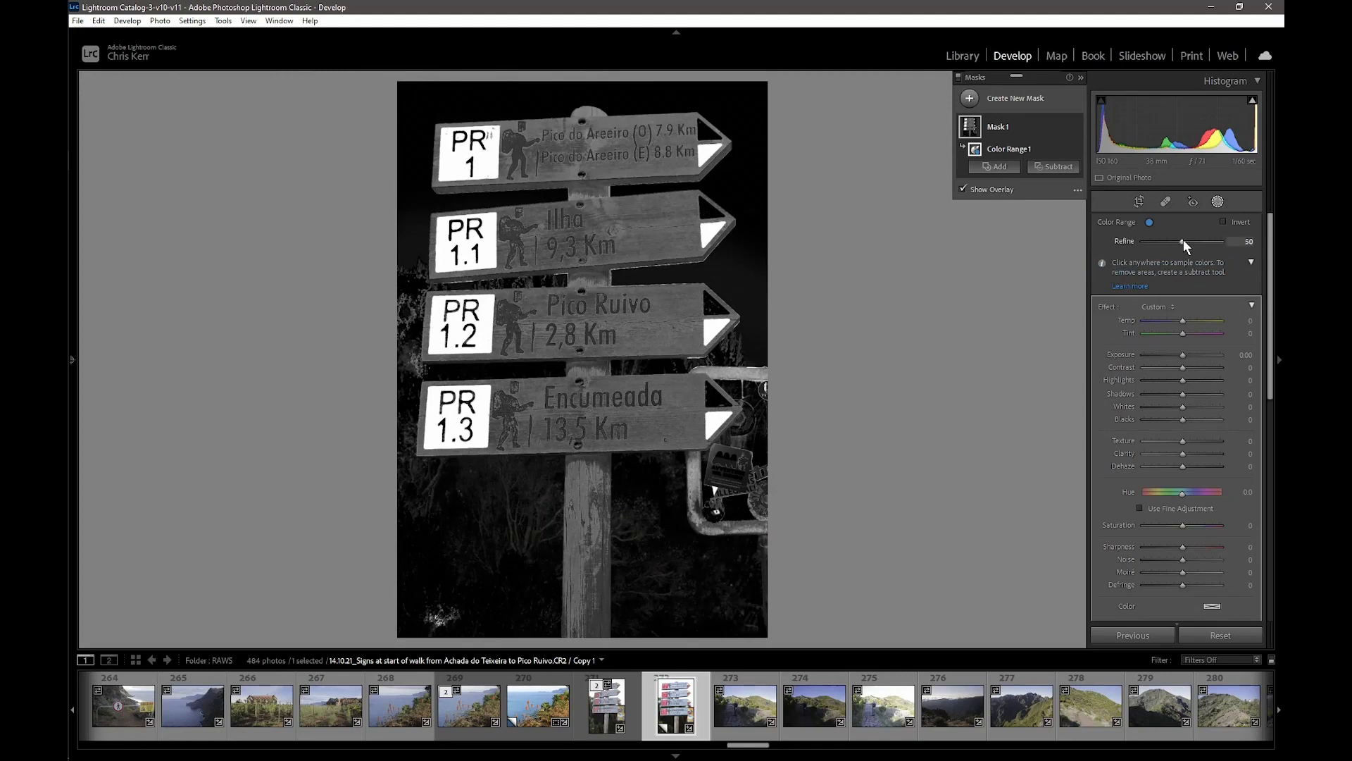
pyautogui.moveTo(1184, 240); pyautogui.dragTo(1154, 240)
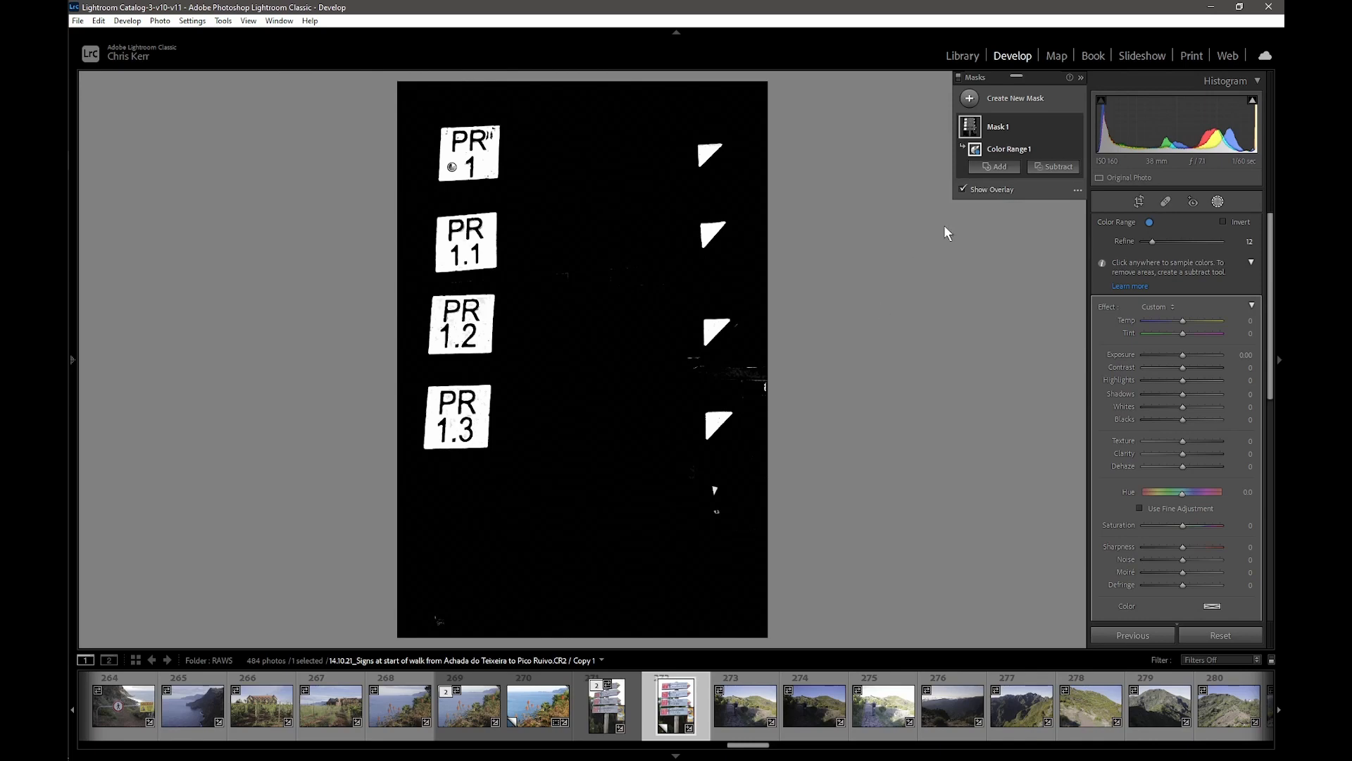
# Step: Restore the Color Overlay mask display and check the Intersect Mask With option for Mask 1
pyautogui.click(1078, 190)
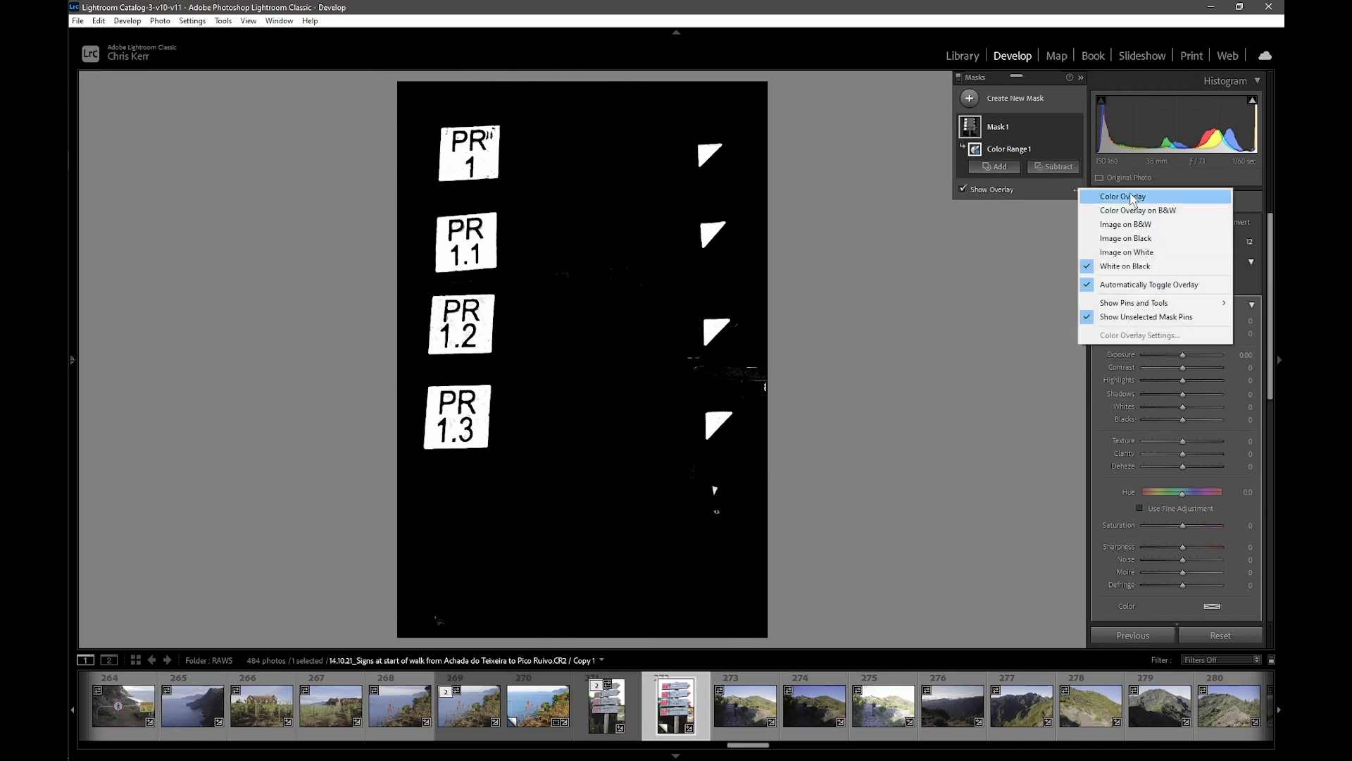
pyautogui.click(1134, 195)
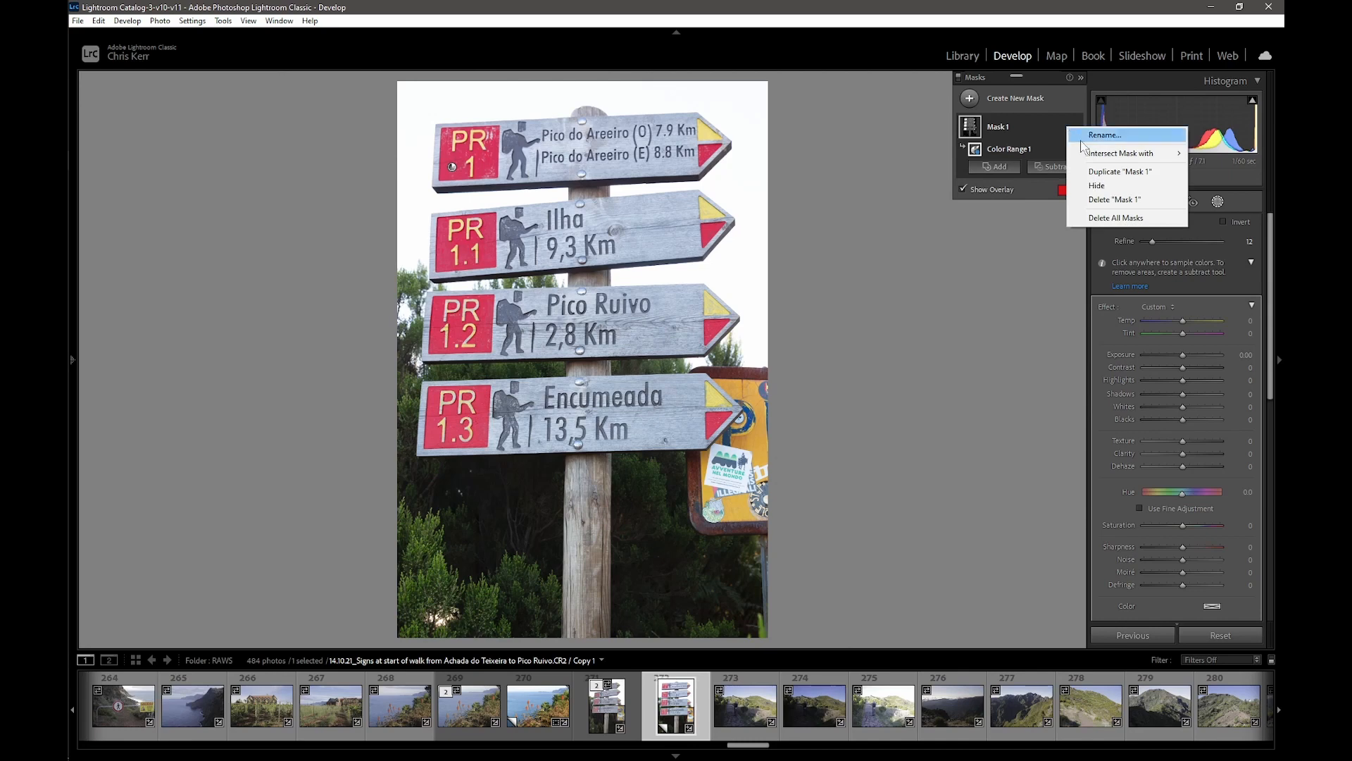
pyautogui.moveTo(1127, 153)
pyautogui.click(966, 359)
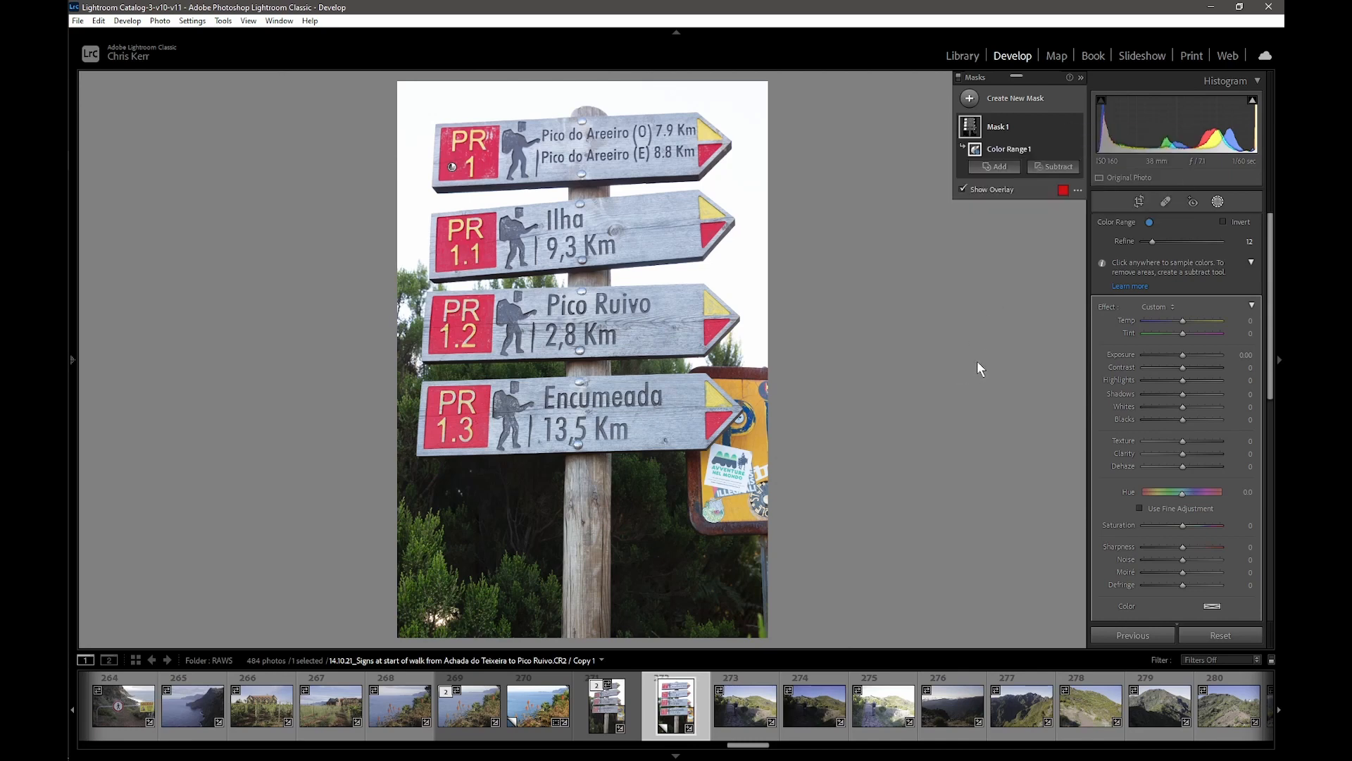
# Step: Intersect Mask 1 with a short, downward Linear Gradient placed in the gap between the Ilha and Pico Ruivo signs
pyautogui.press('alt')
pyautogui.keyDown('alt'); pyautogui.click(1026, 167); pyautogui.keyUp('alt')
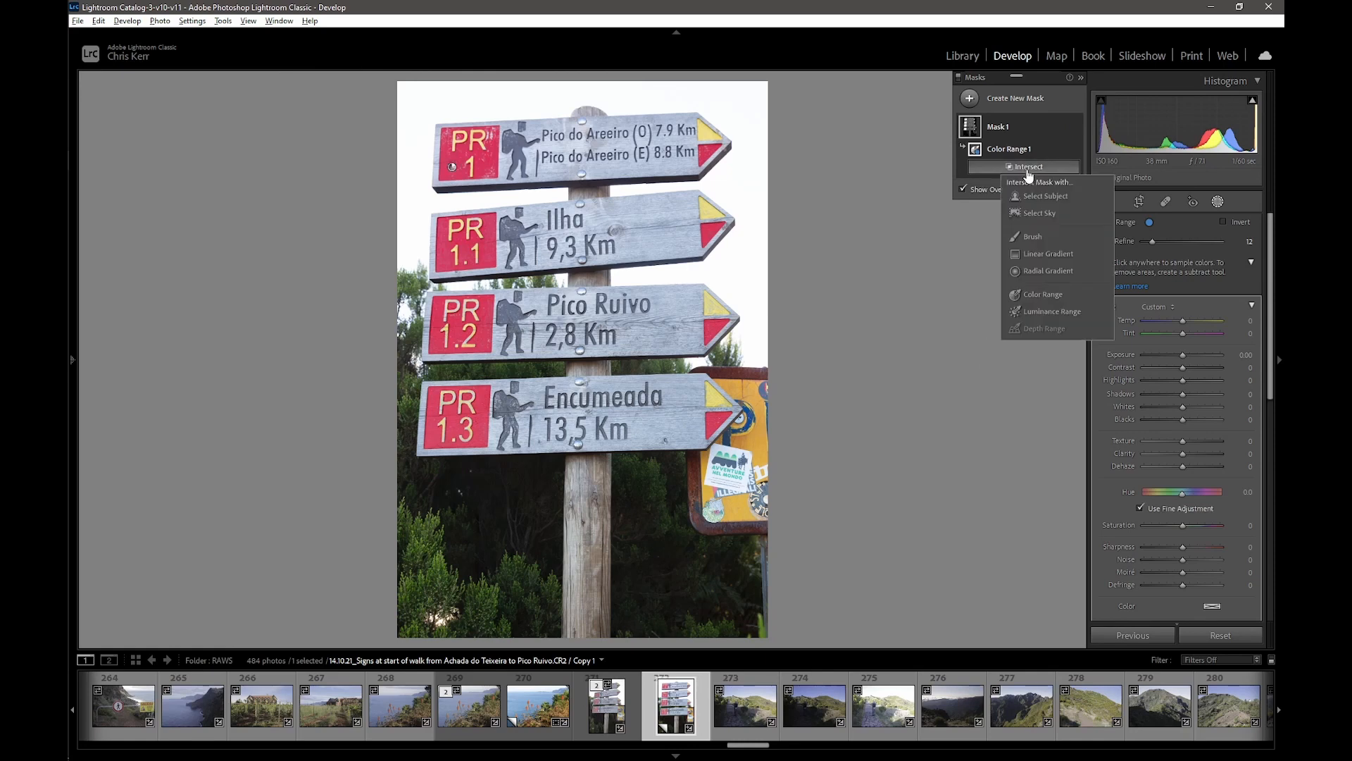
pyautogui.click(1033, 253)
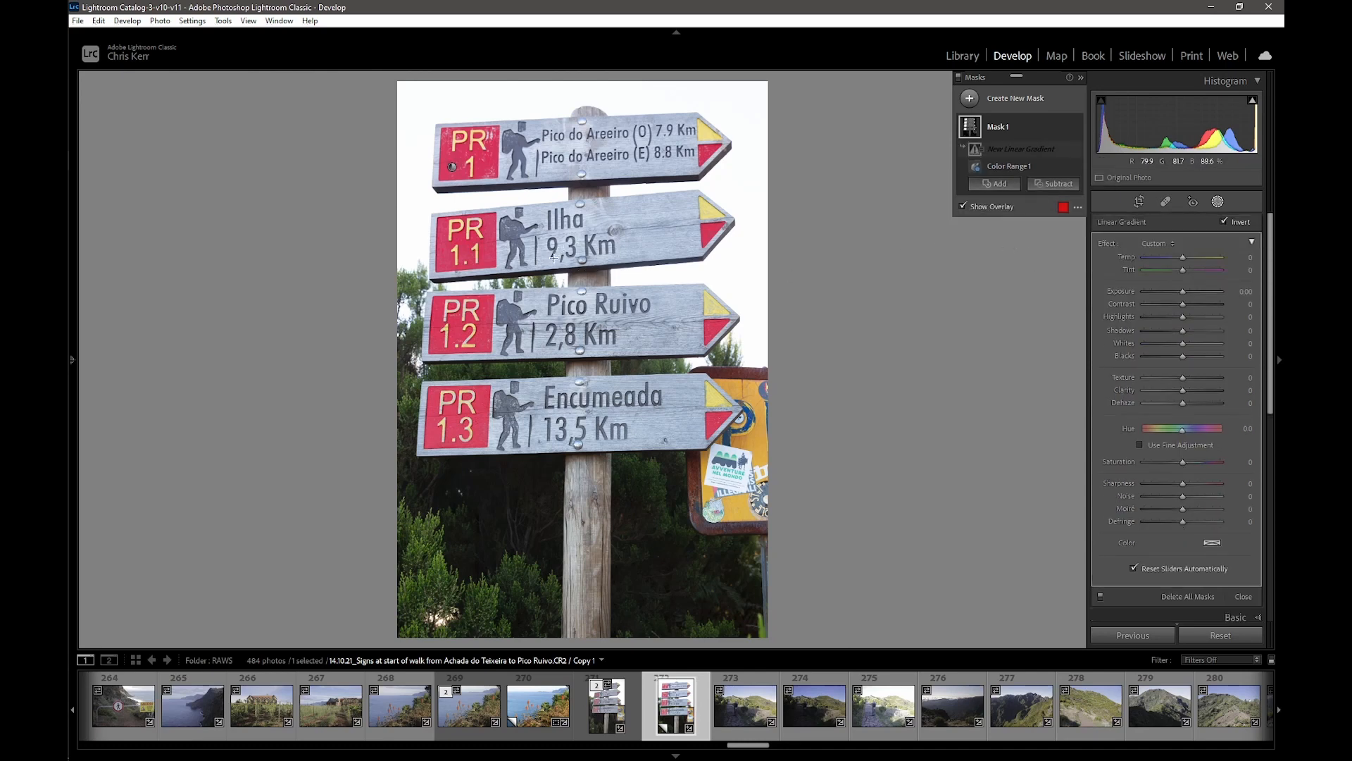
pyautogui.moveTo(554, 258); pyautogui.dragTo(553, 277)
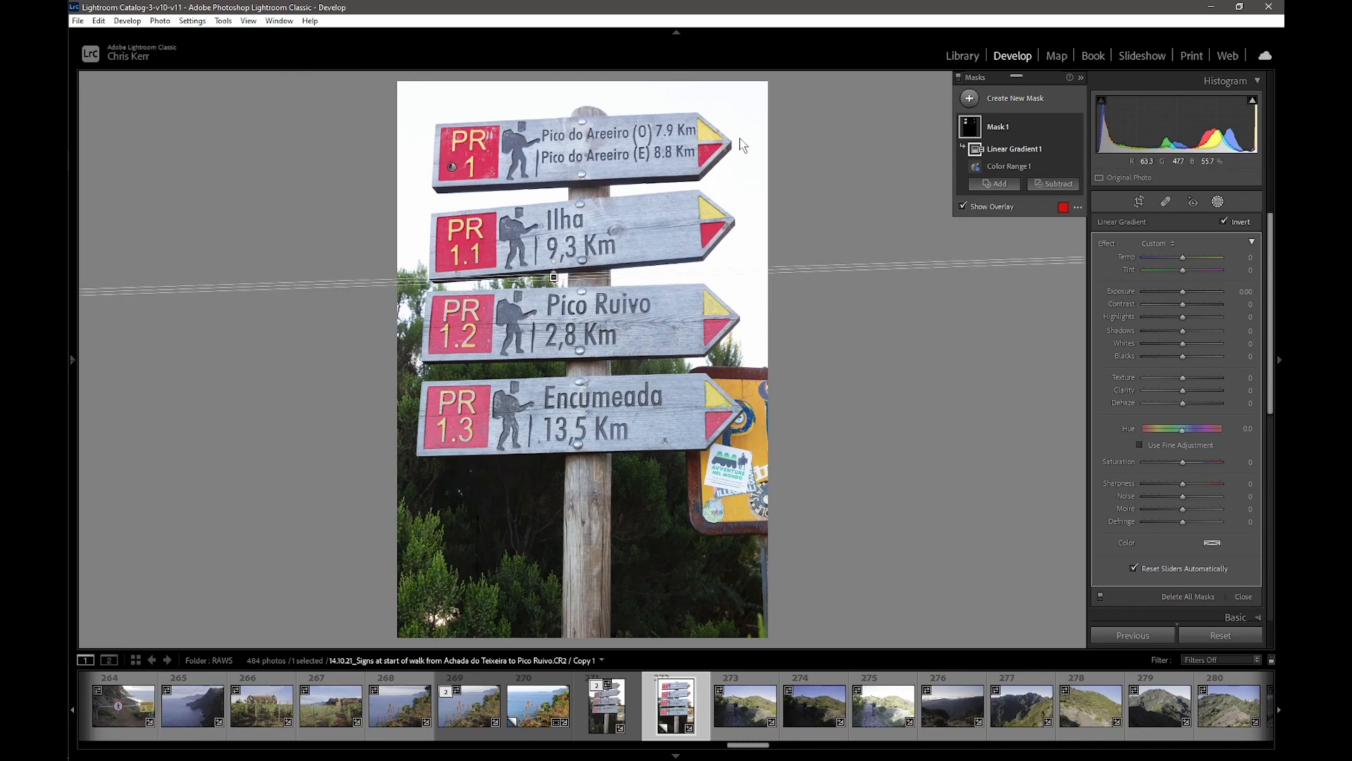
# Step: Preview the intersected mask as White on Black, return to Color Overlay, and set the mask's Hue to 136.2
pyautogui.click(1078, 207)
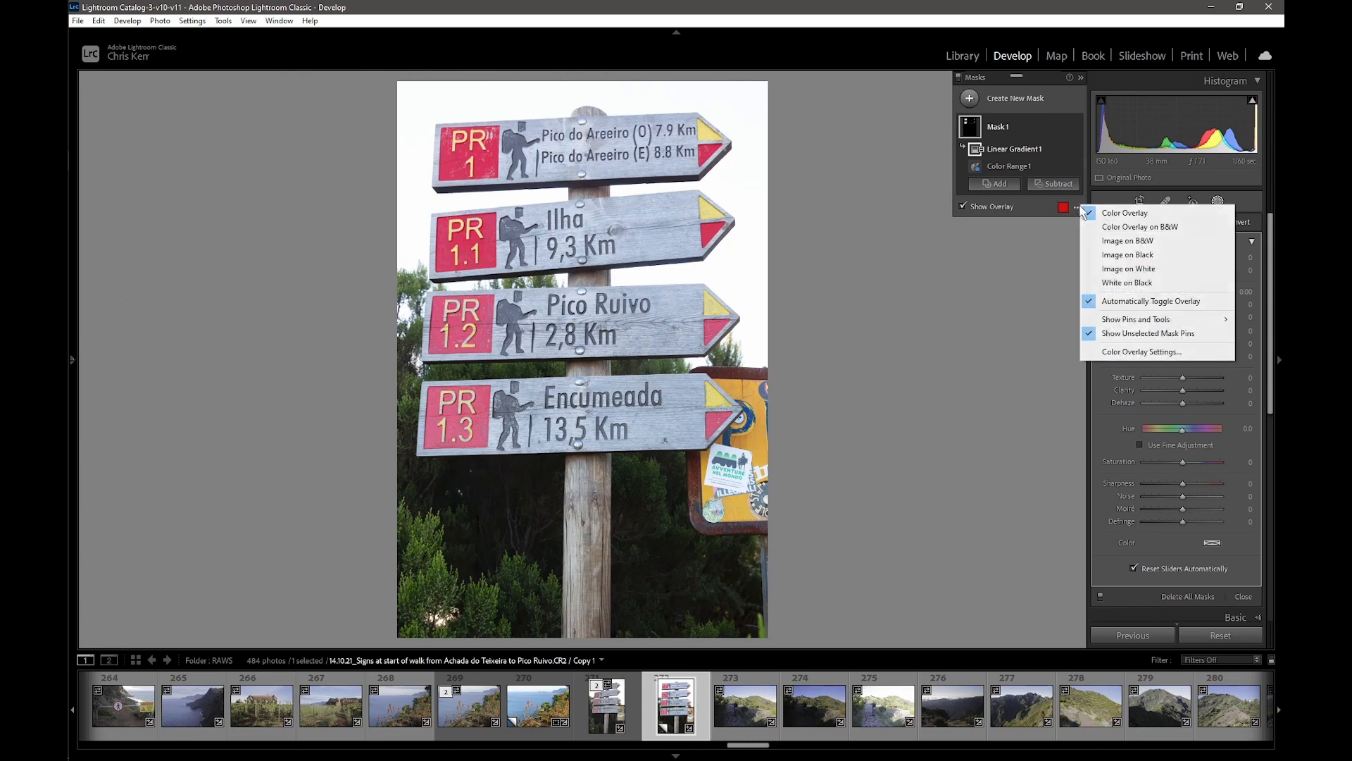
pyautogui.click(1134, 286)
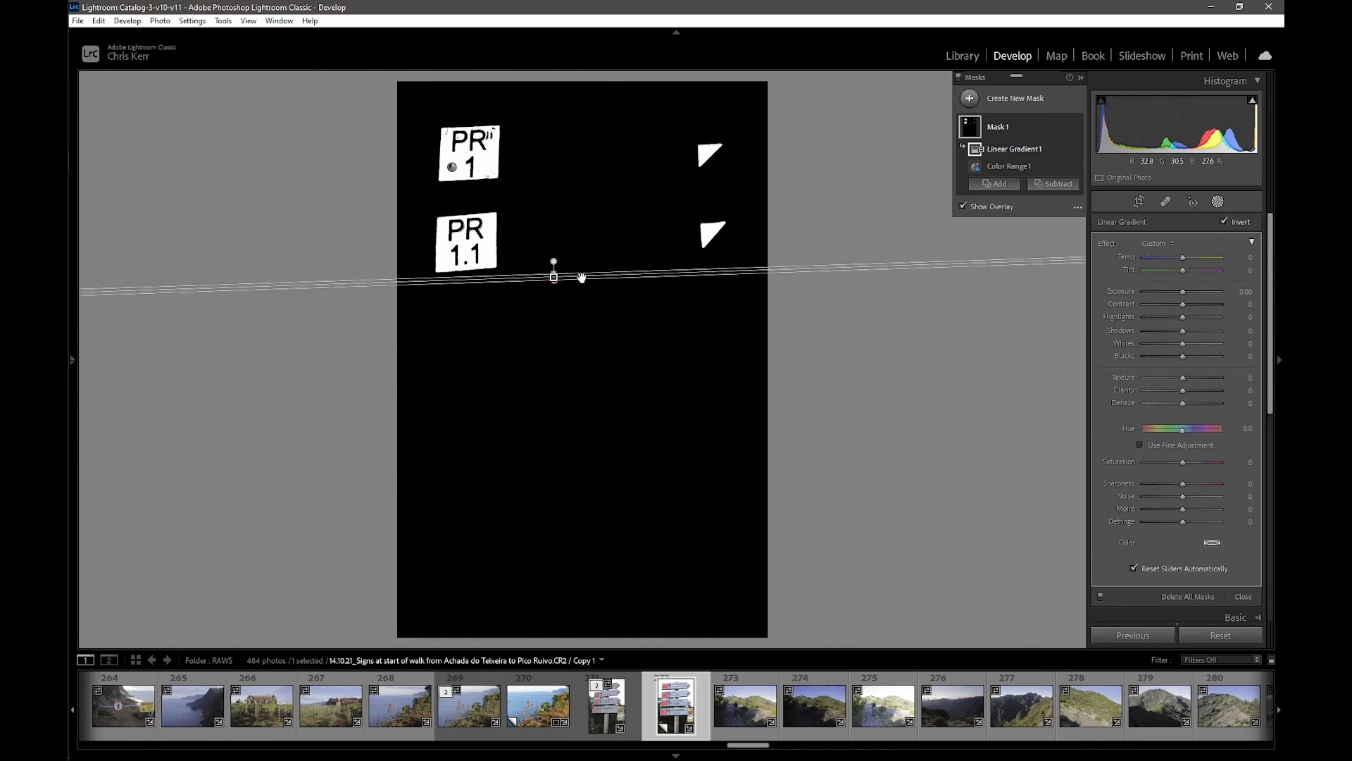
pyautogui.click(1076, 207)
pyautogui.click(1088, 216)
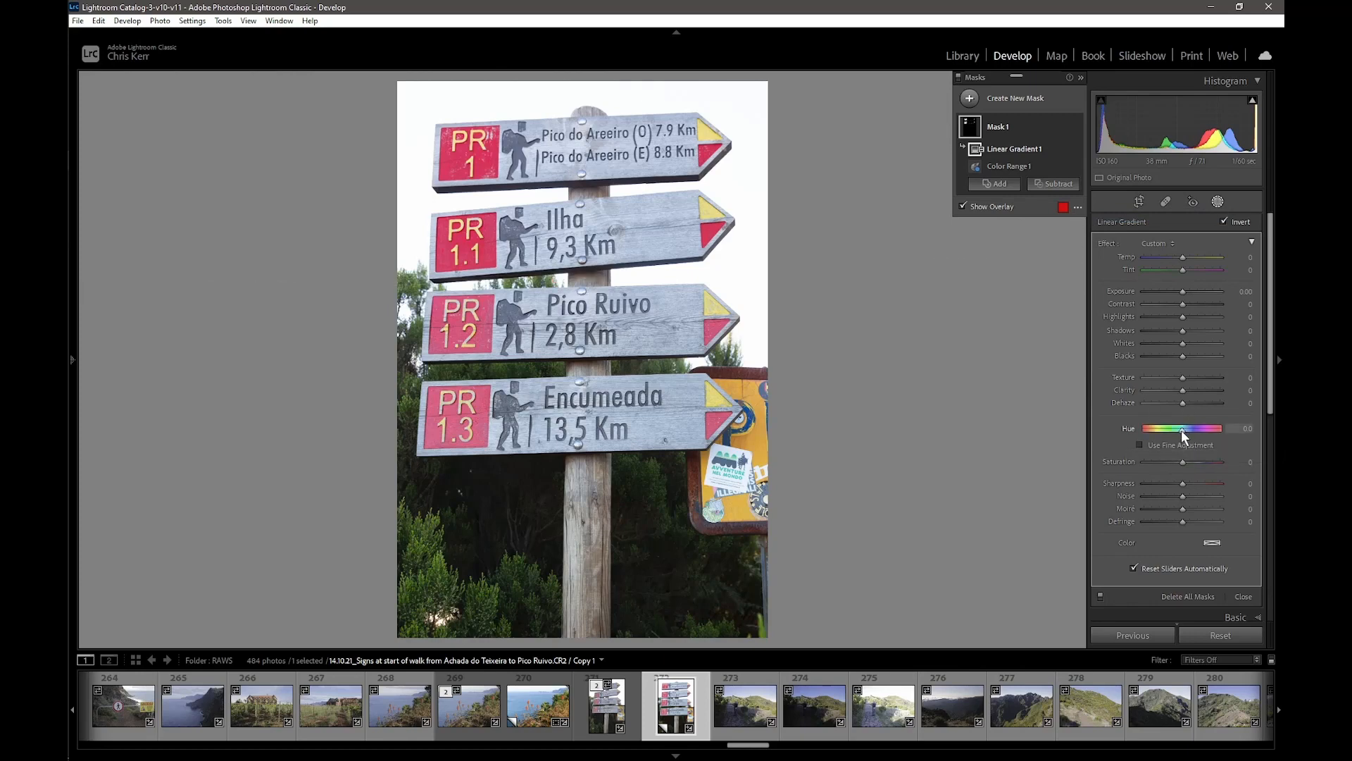
pyautogui.moveTo(1181, 428); pyautogui.dragTo(1211, 427)
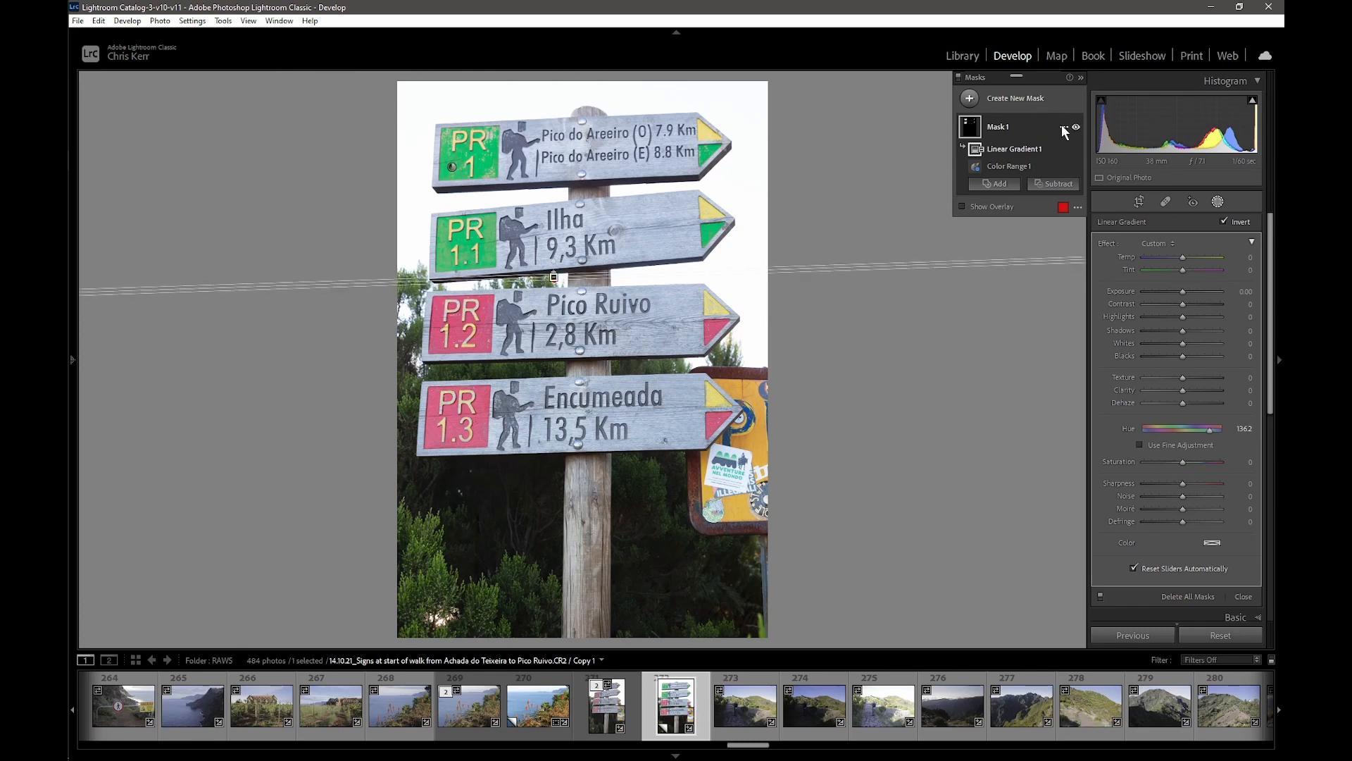
# Step: Delete Mask 1 and create a new Color Range mask by sampling the red of the PR 1 panel
pyautogui.click(1063, 127)
pyautogui.click(1092, 202)
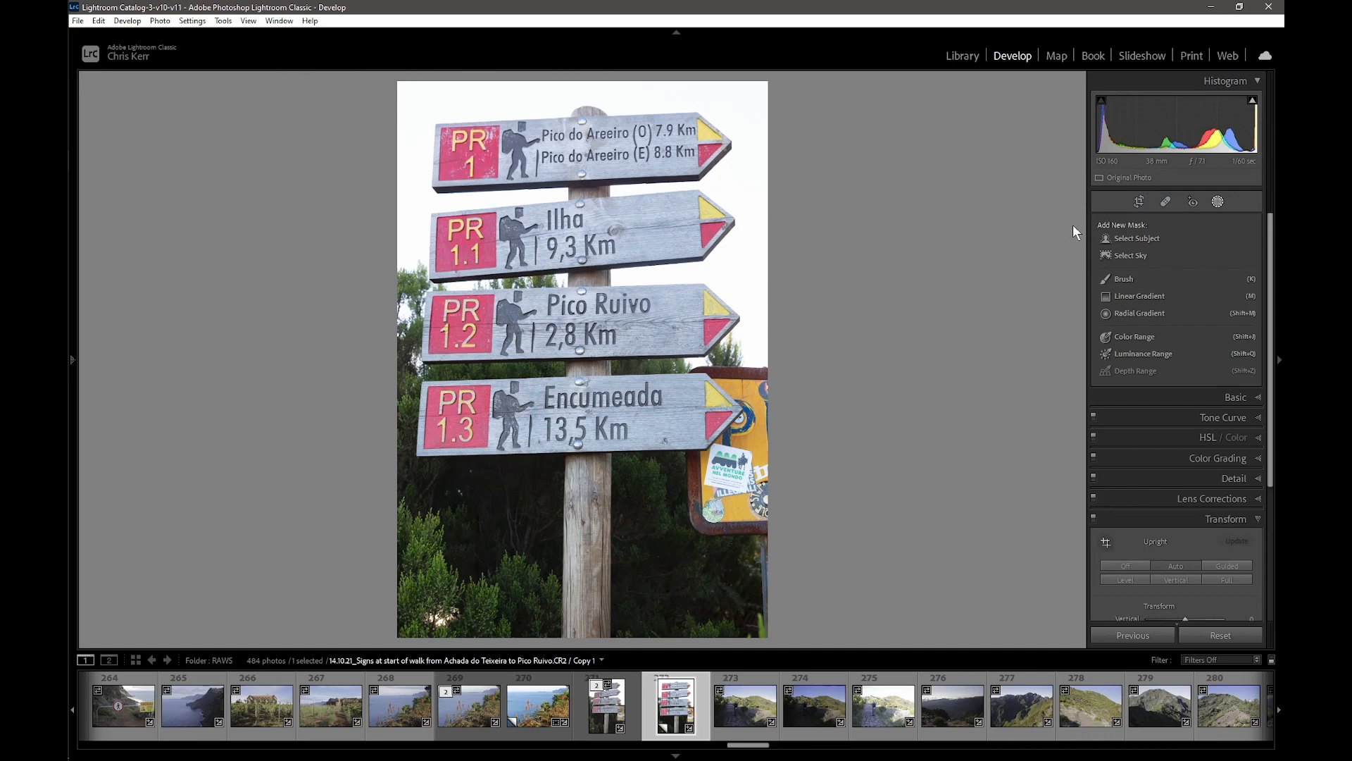
pyautogui.click(1130, 336)
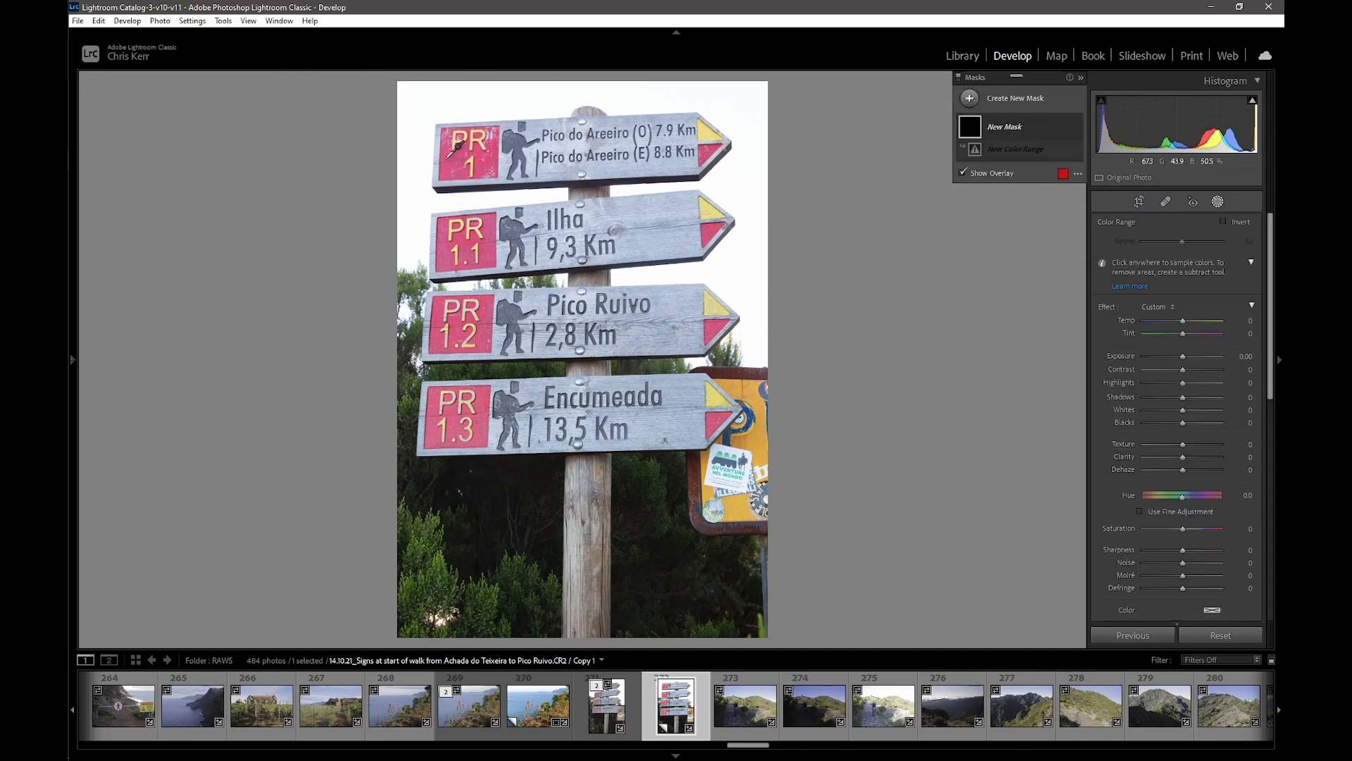
pyautogui.click(452, 165)
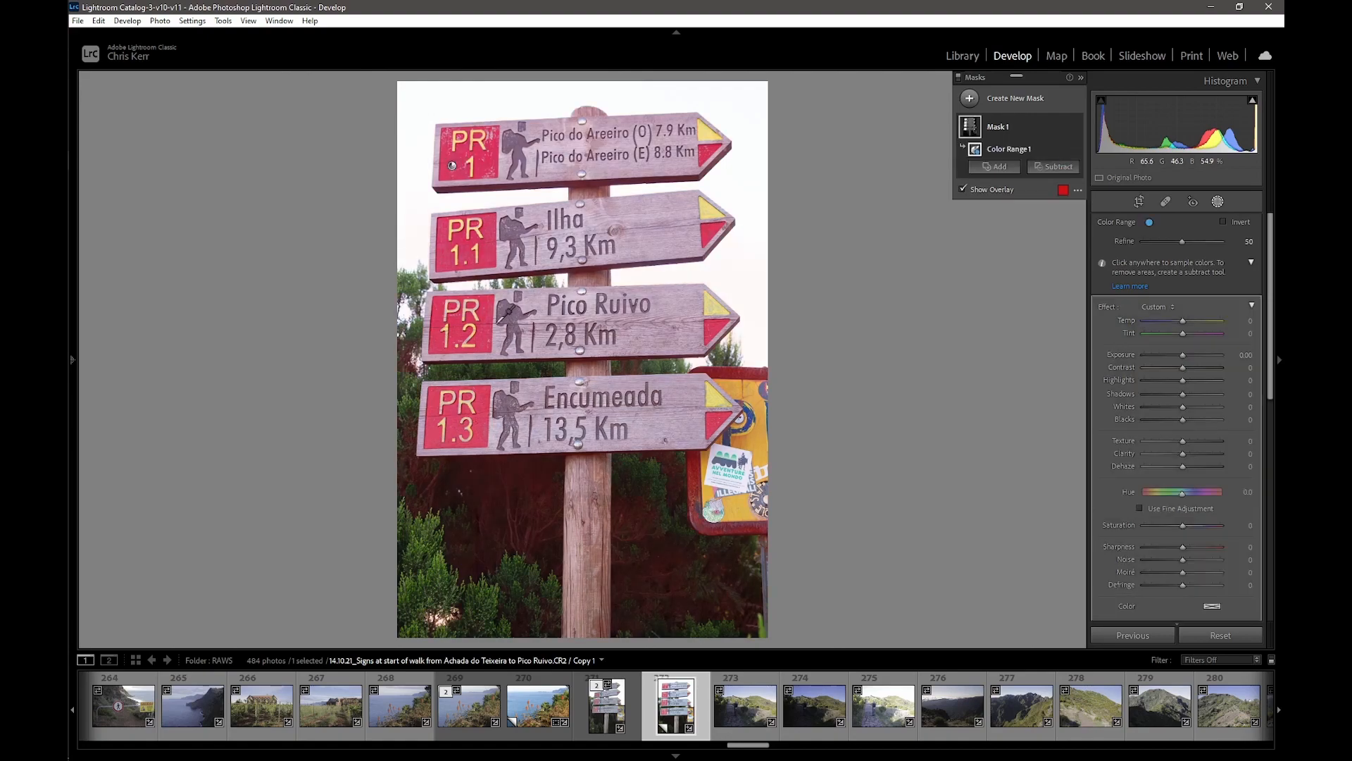
# Step: Show the new mask as White on Black, set its Color Range Refine to 15, and return to Color Overlay
pyautogui.click(1077, 189)
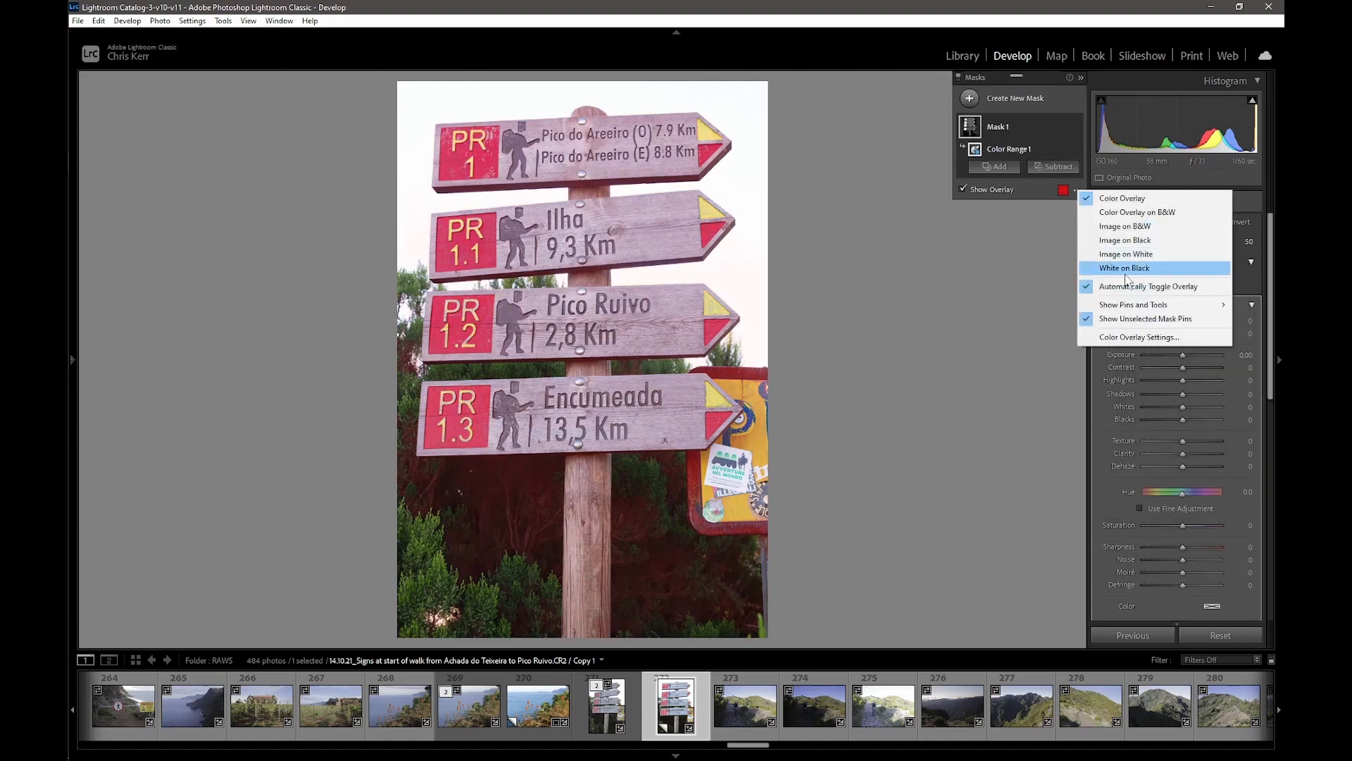
pyautogui.click(1133, 267)
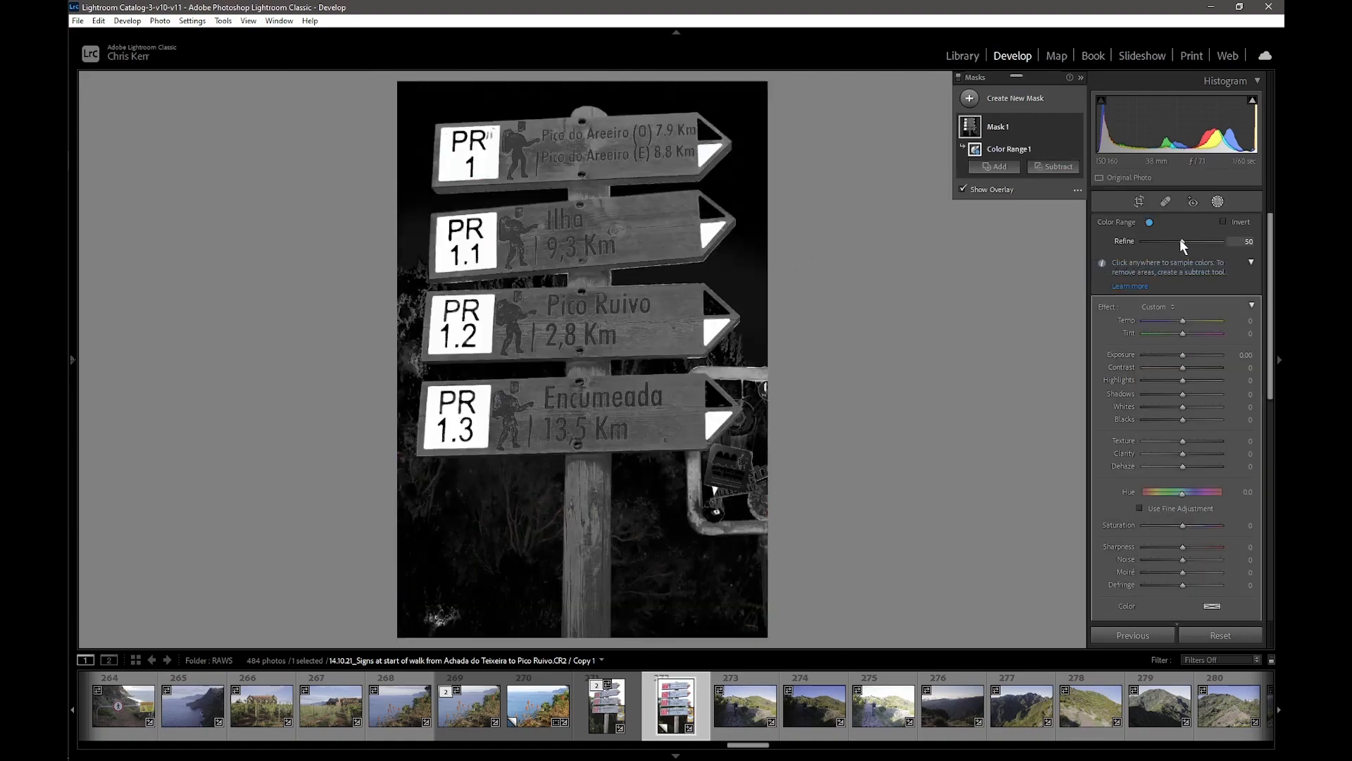
pyautogui.moveTo(1180, 239); pyautogui.dragTo(1152, 244)
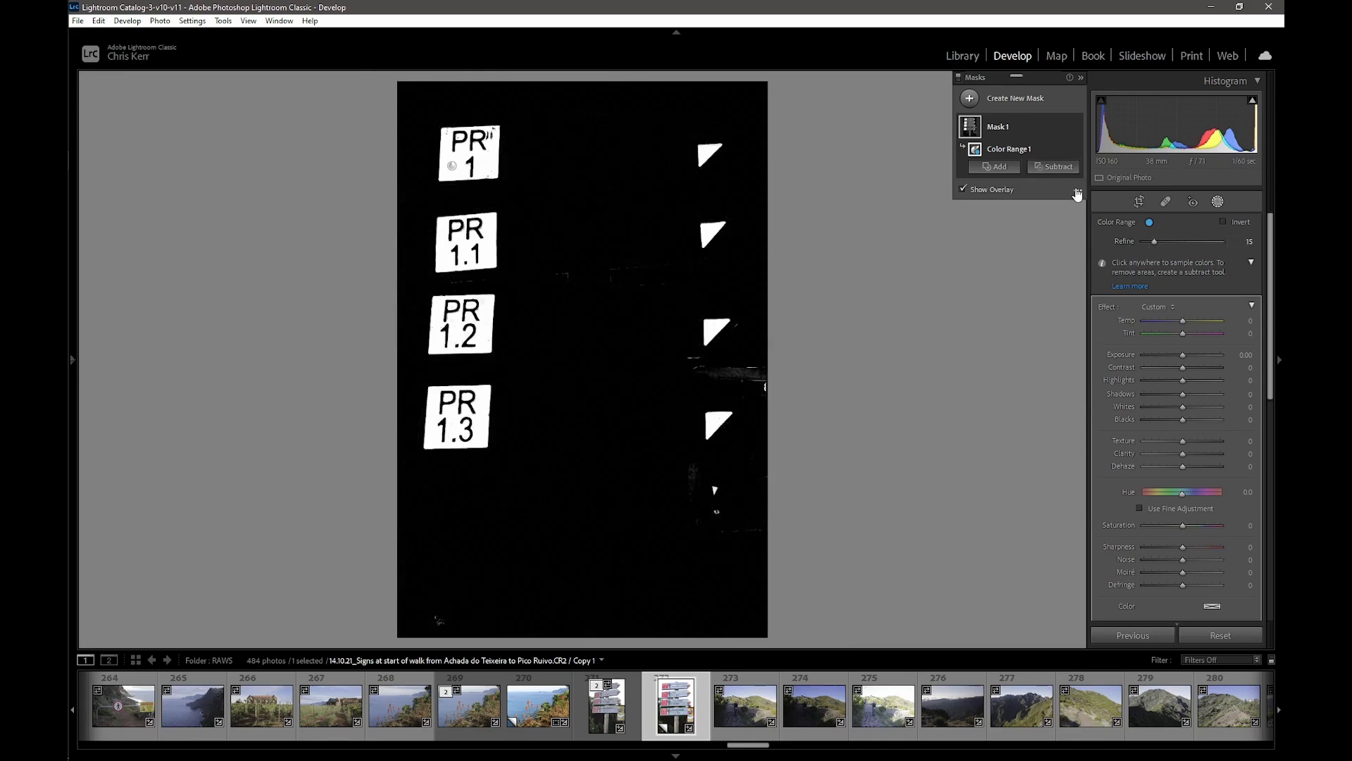
pyautogui.click(1077, 192)
pyautogui.click(1103, 197)
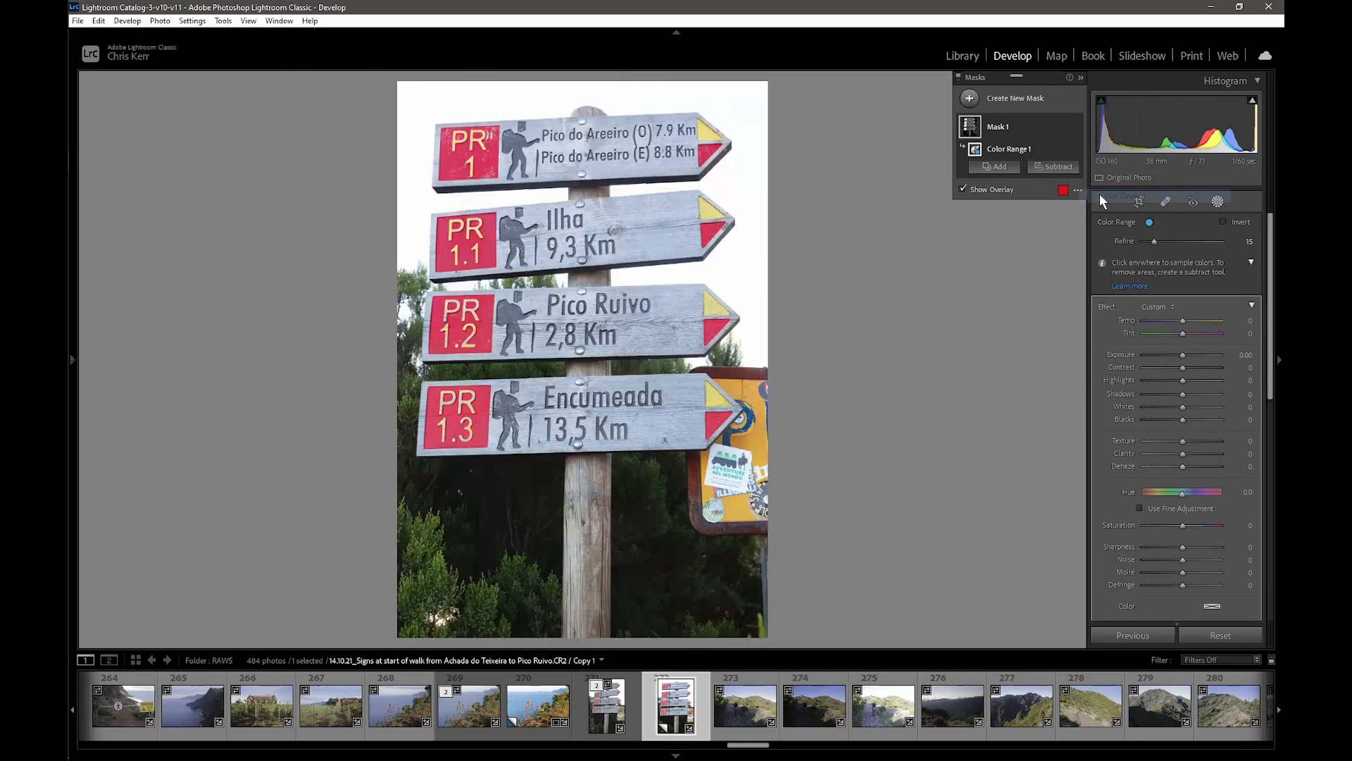
# Step: Subtract a short, upward Linear Gradient from the mask between the Ilha and Pico Ruivo signs and level its lines
pyautogui.click(1062, 169)
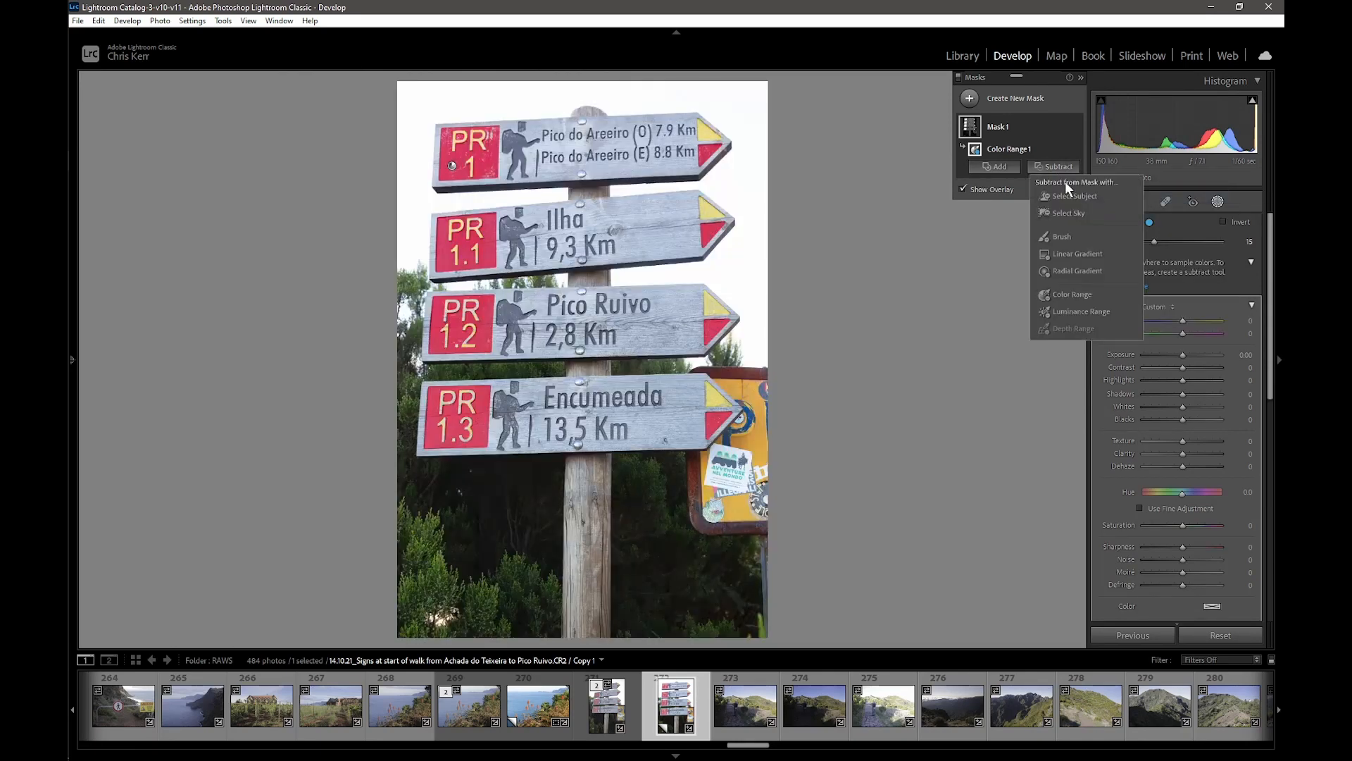
pyautogui.click(1072, 254)
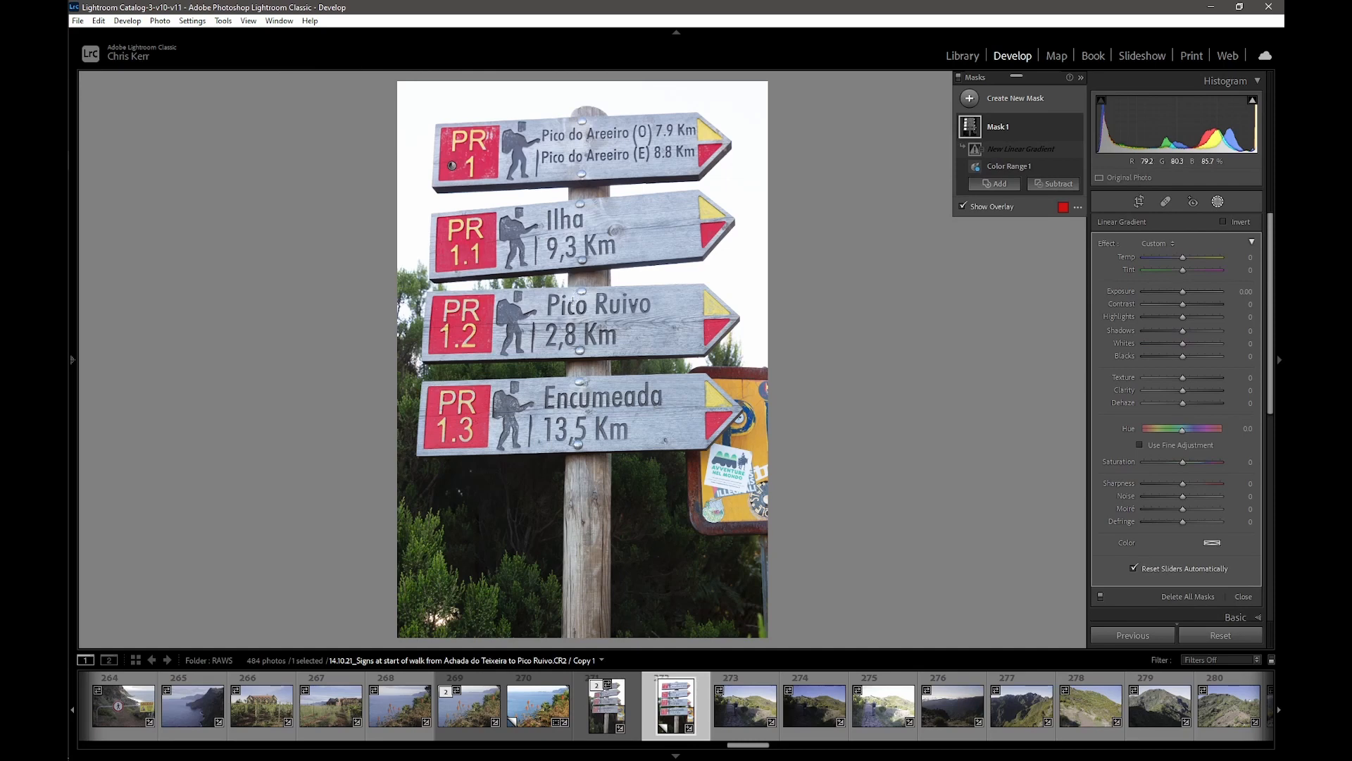
pyautogui.moveTo(574, 298)
pyautogui.mouseDown()
pyautogui.moveTo(570, 279)
pyautogui.moveTo(573, 290)
pyautogui.mouseUp()
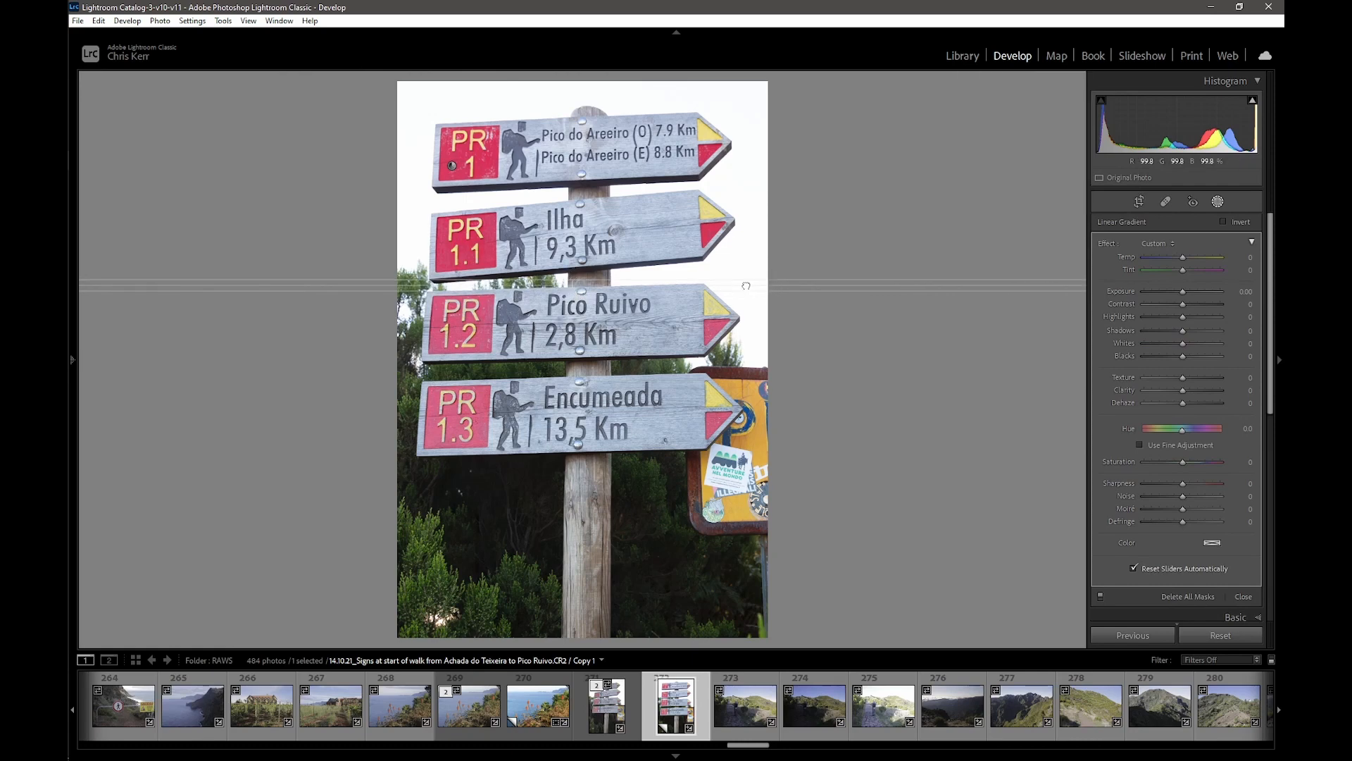
pyautogui.moveTo(771, 284); pyautogui.dragTo(746, 282)
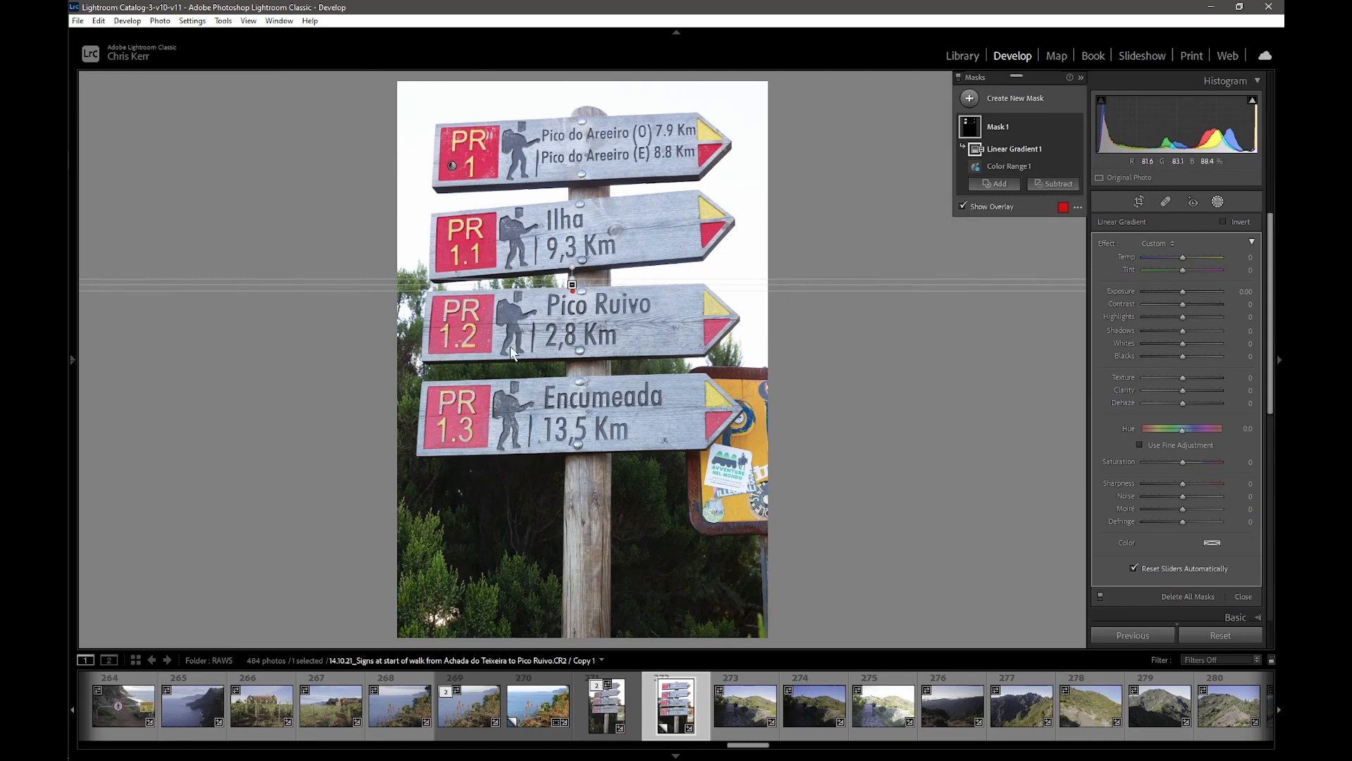
# Step: Check the subtracted mask as White on Black, restore Color Overlay, and set the mask's Hue to 136.2
pyautogui.click(1077, 206)
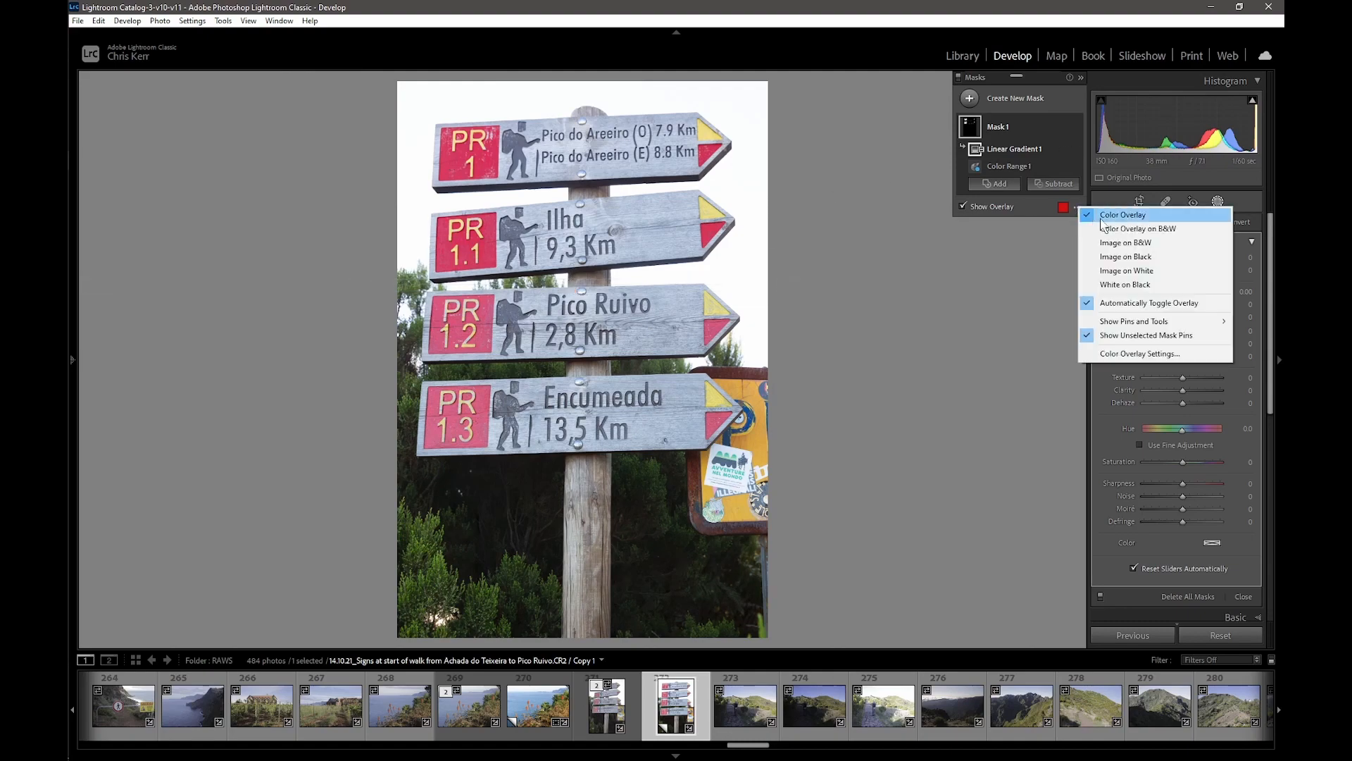
pyautogui.click(1125, 277)
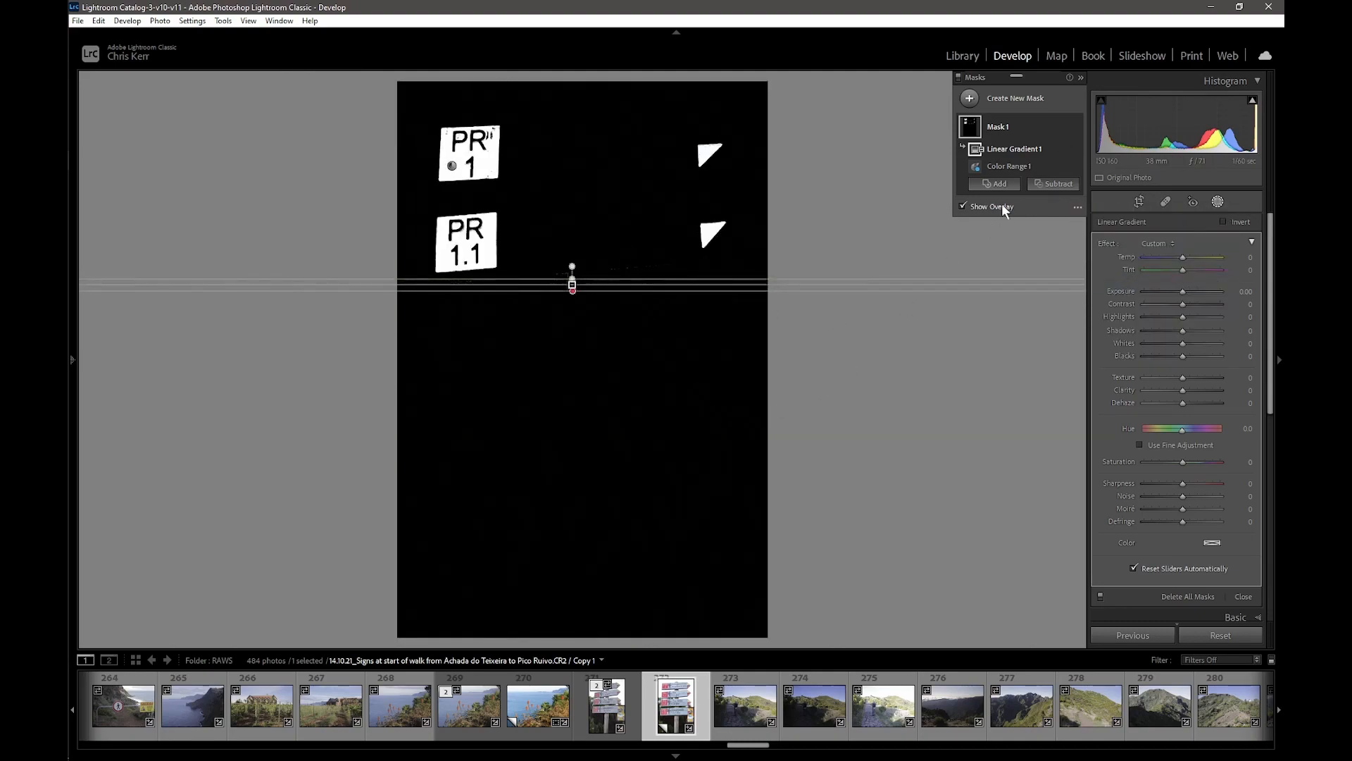
pyautogui.click(1077, 206)
pyautogui.click(1114, 214)
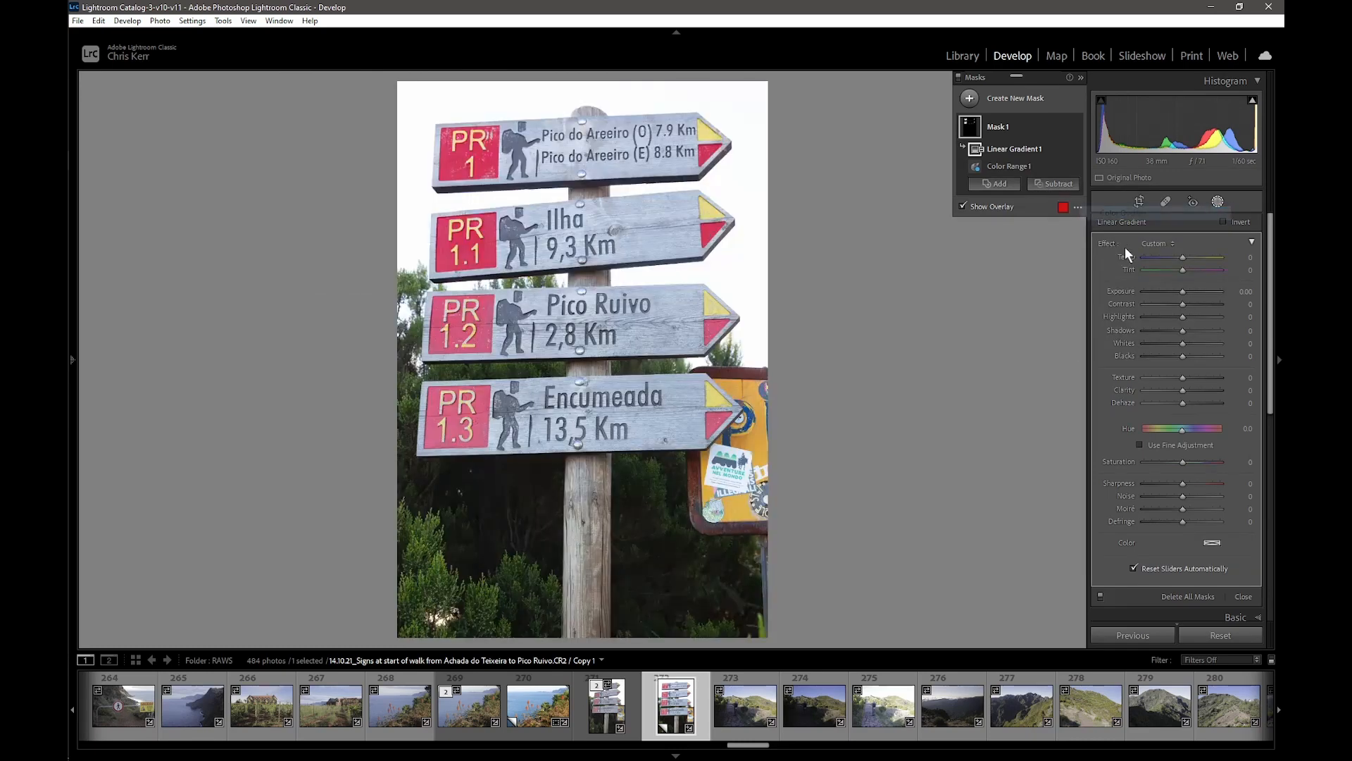
pyautogui.moveTo(1181, 429); pyautogui.dragTo(1210, 429)
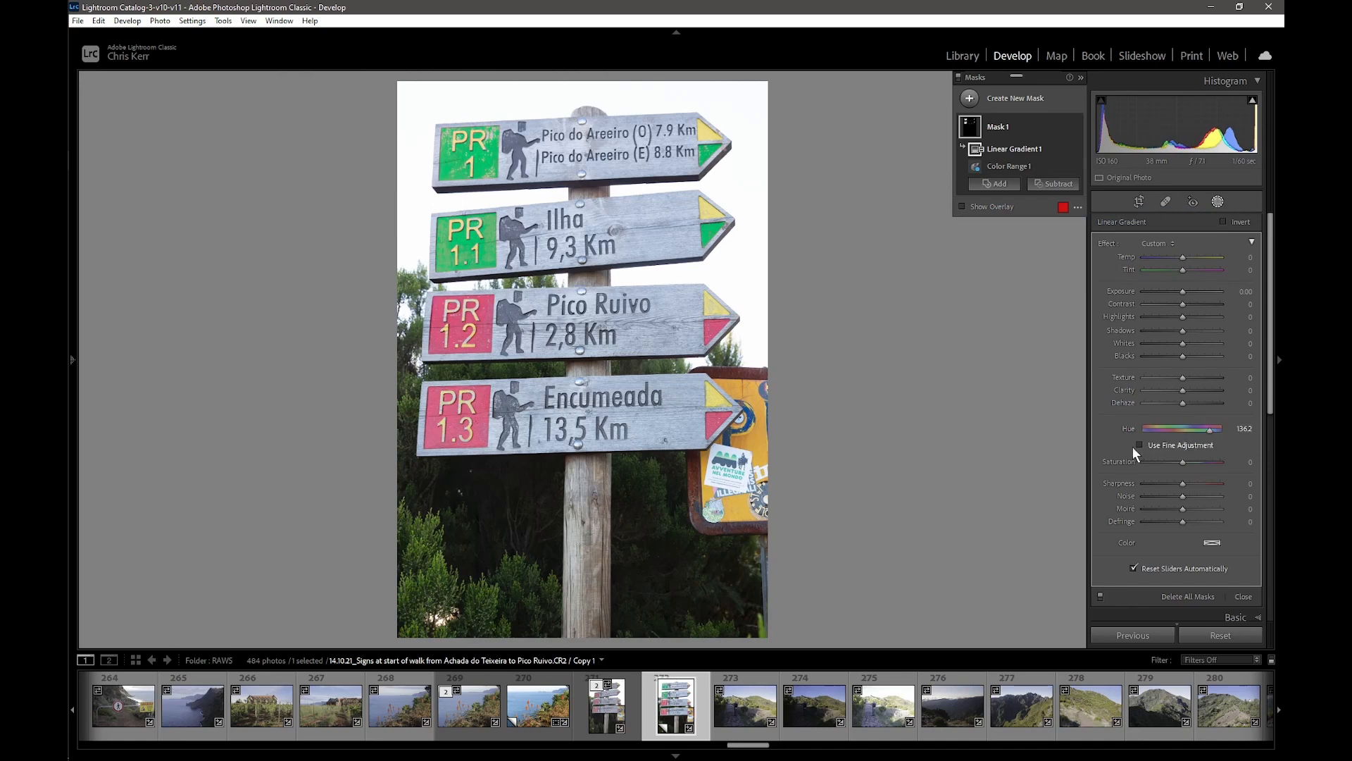